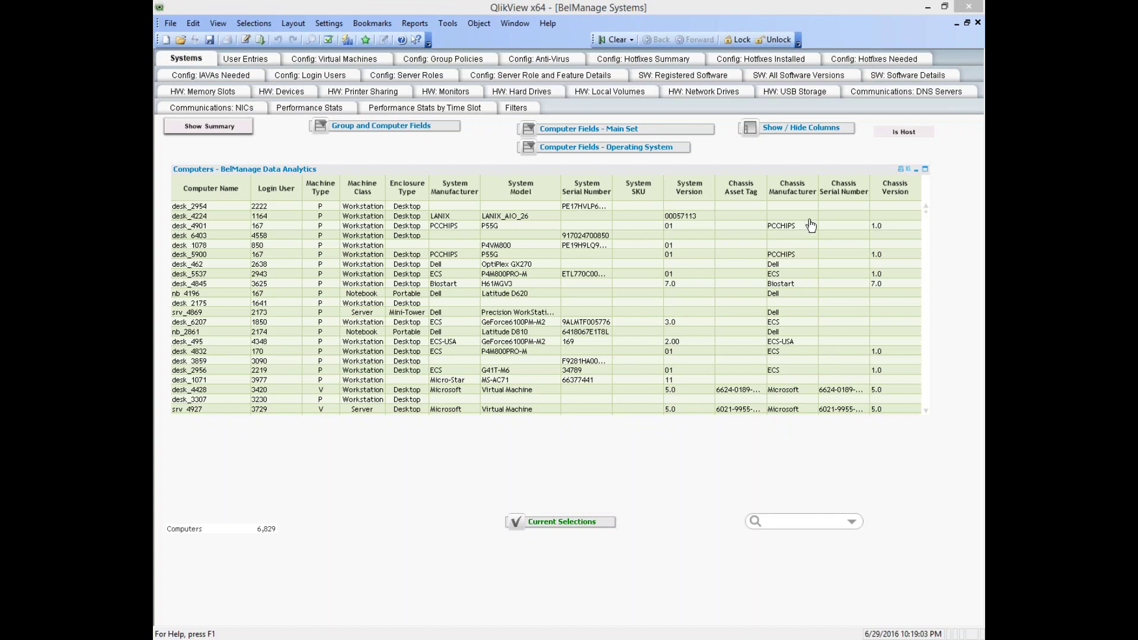
Filter the Hotfixes Needed table to vendor Adobe and severity Critical, and collapse the field list
left_click(886, 58)
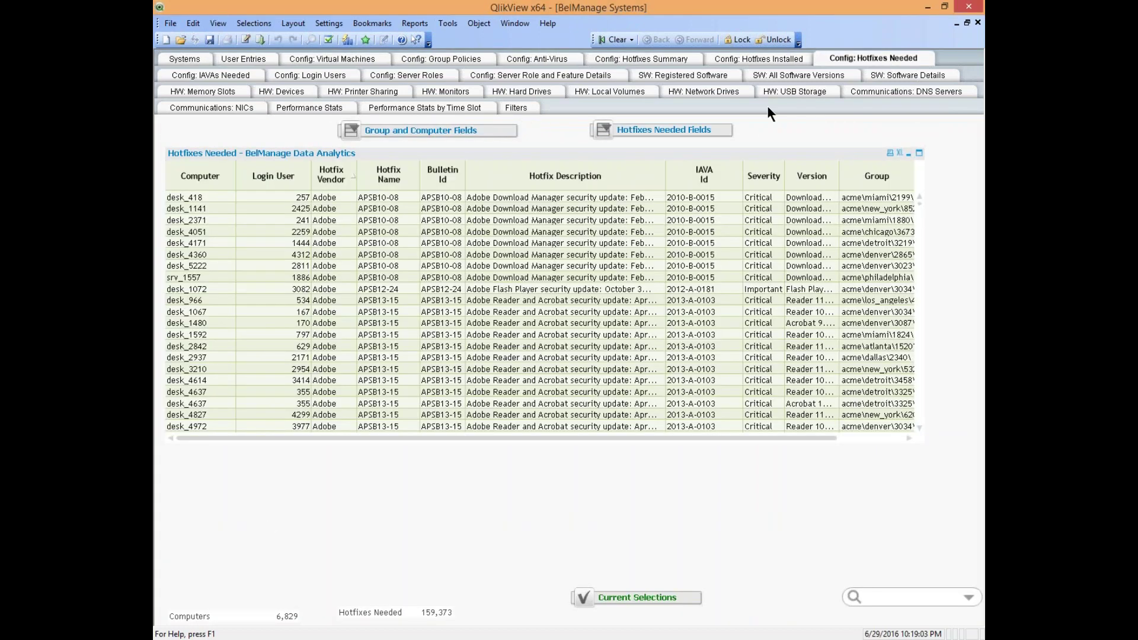
left_click(650, 127)
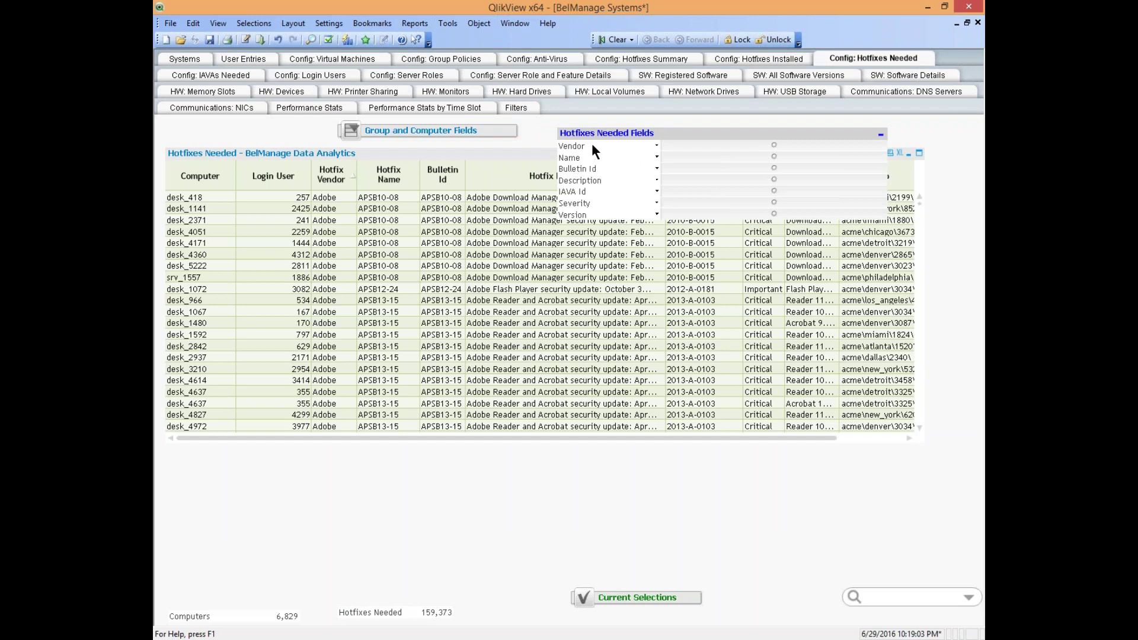
left_click(591, 145)
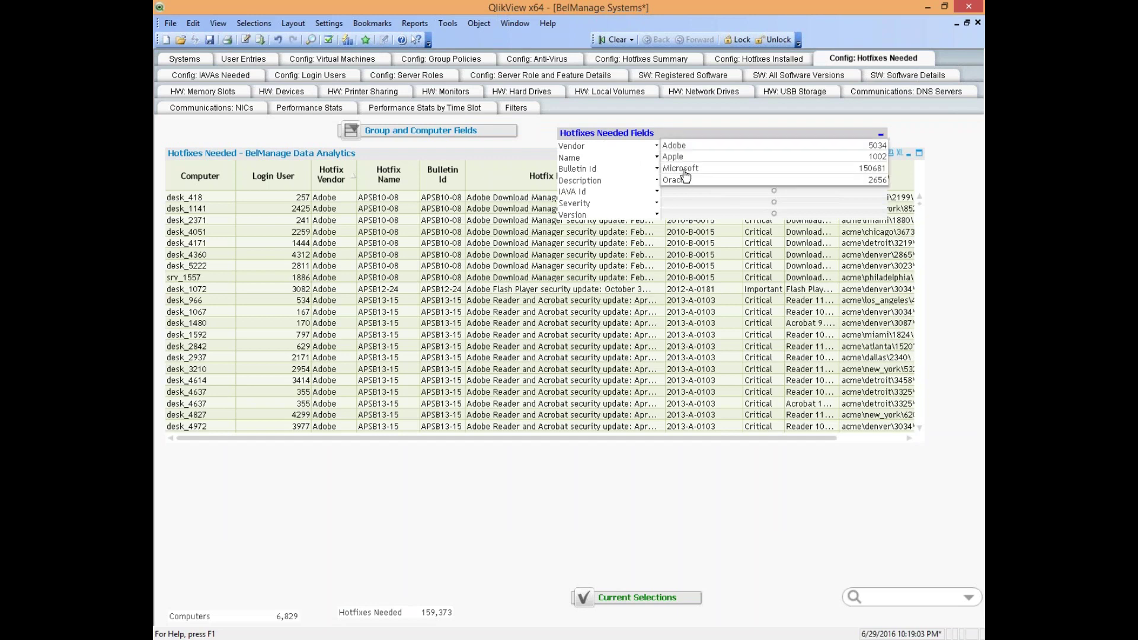
left_click(680, 147)
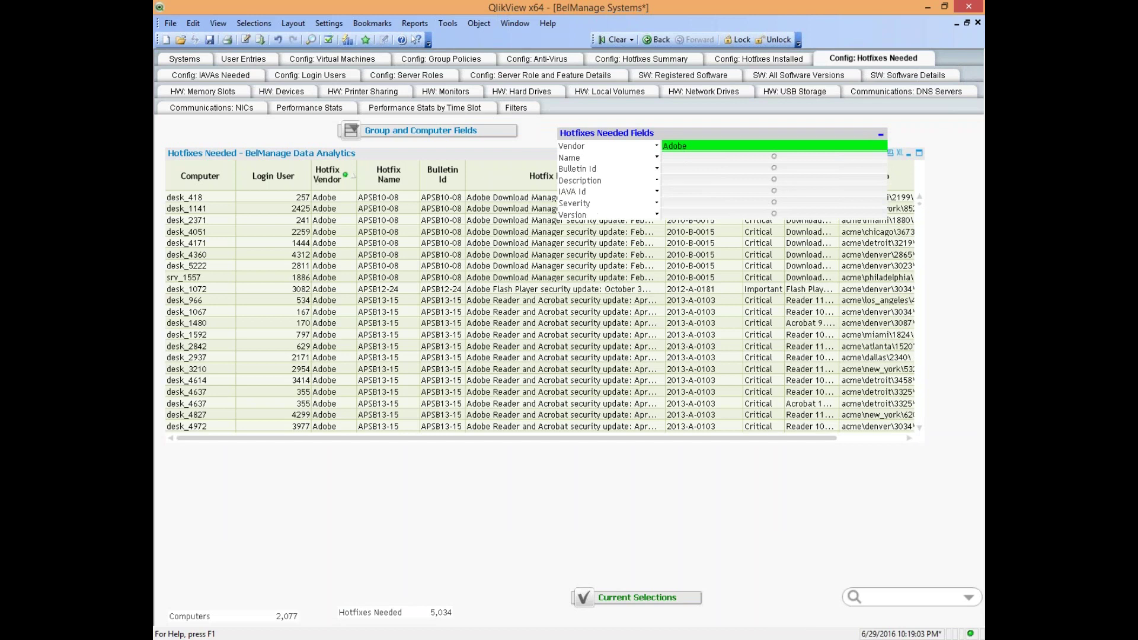
left_click(590, 202)
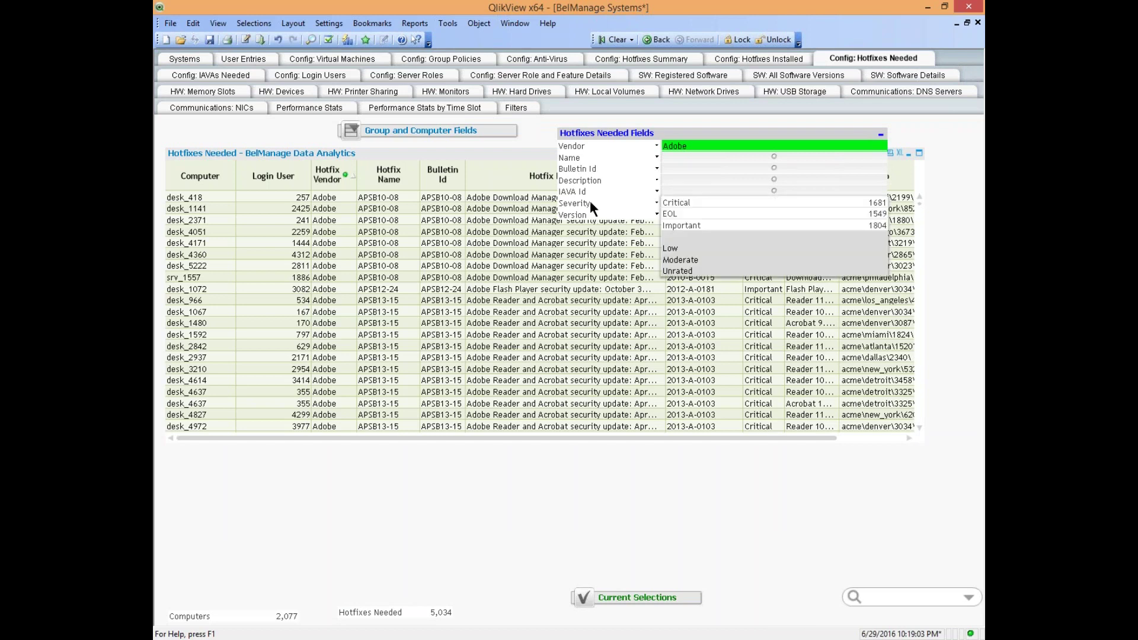
left_click(685, 204)
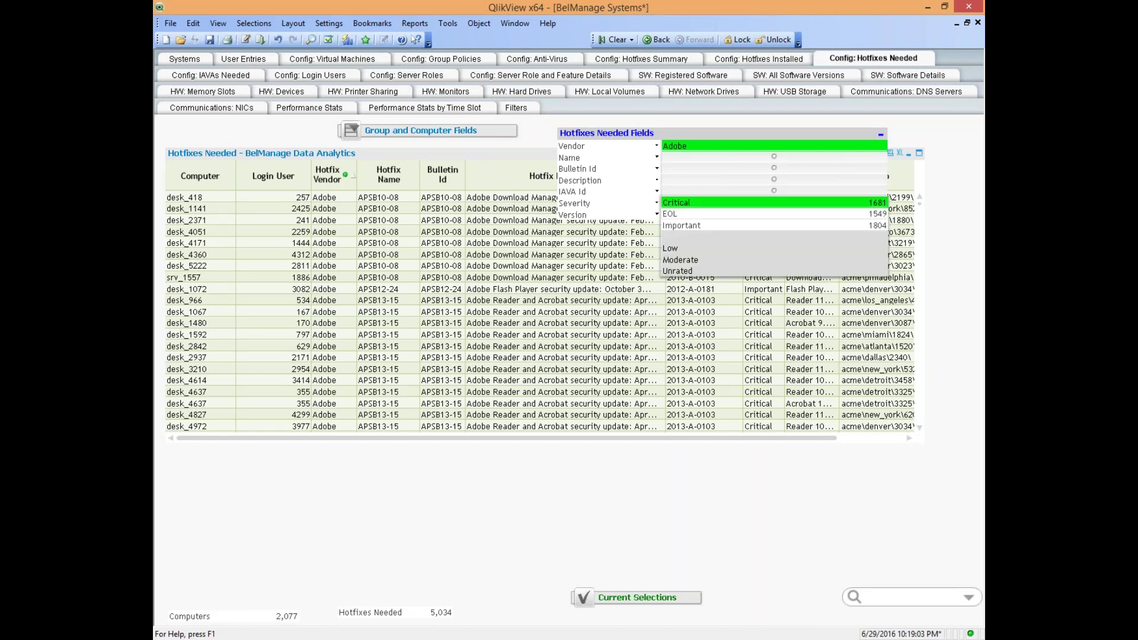
left_click(882, 135)
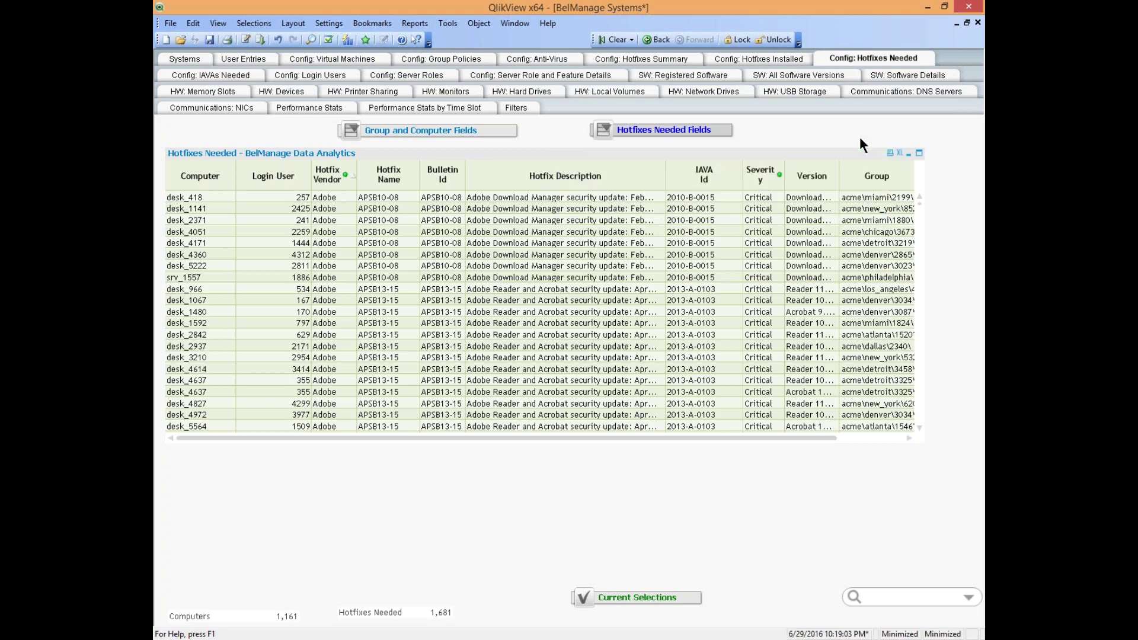
Review the active selections on the Hotfixes Needed sheet and on the Systems sheet with its matching computers
left_click(660, 597)
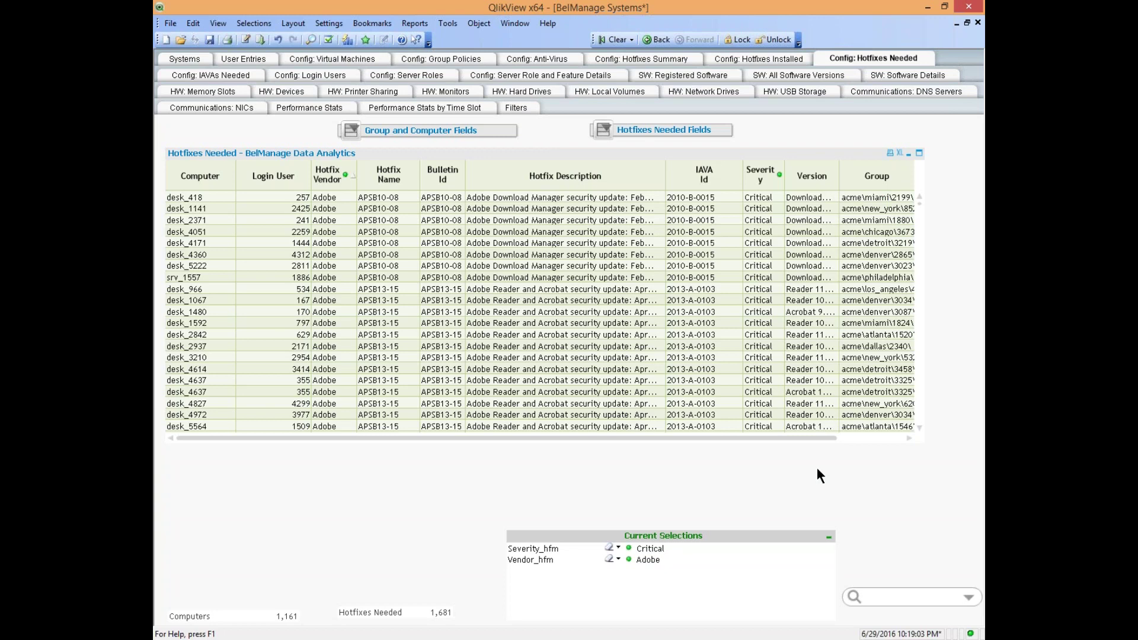
left_click(184, 57)
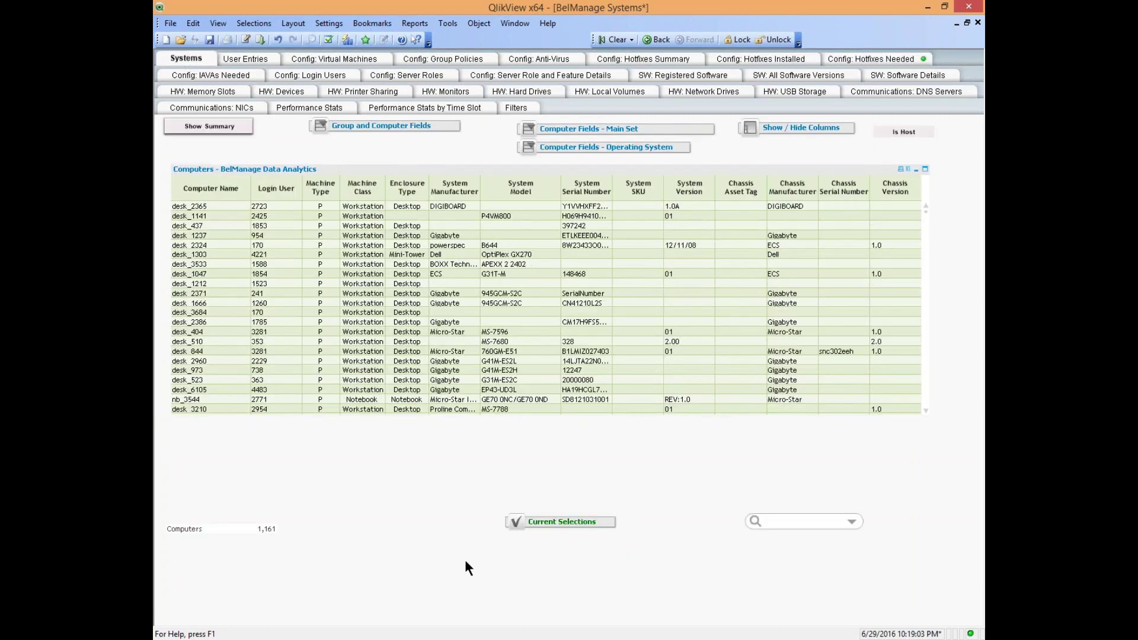
left_click(581, 523)
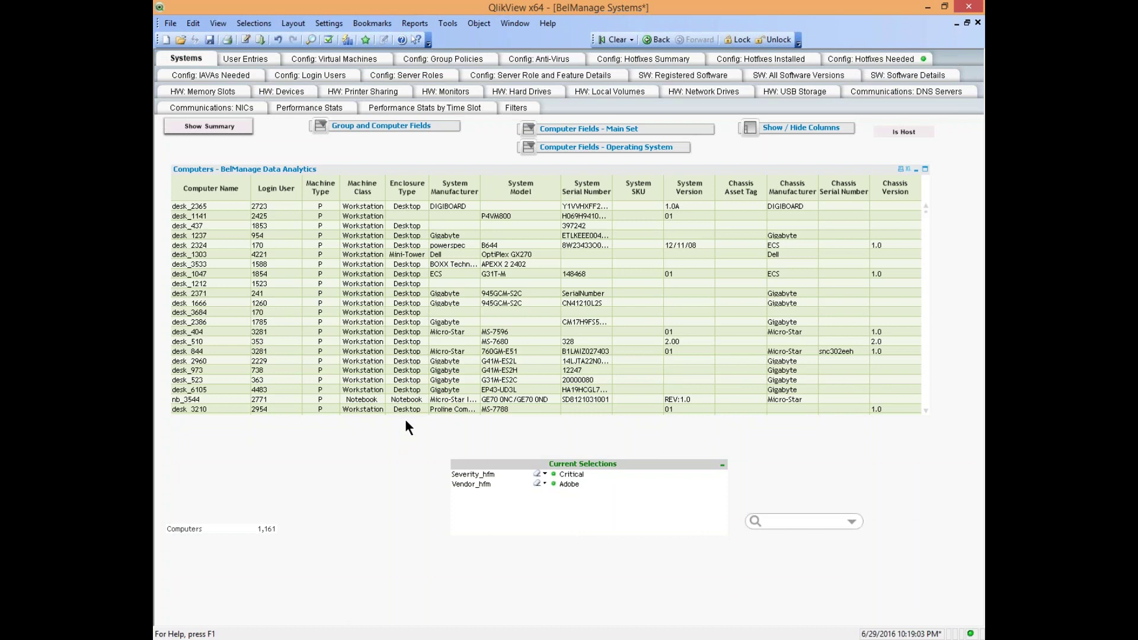
Filter the Login Users table to Last Login Days Ago values 36 through 40, and collapse the field list
left_click(316, 76)
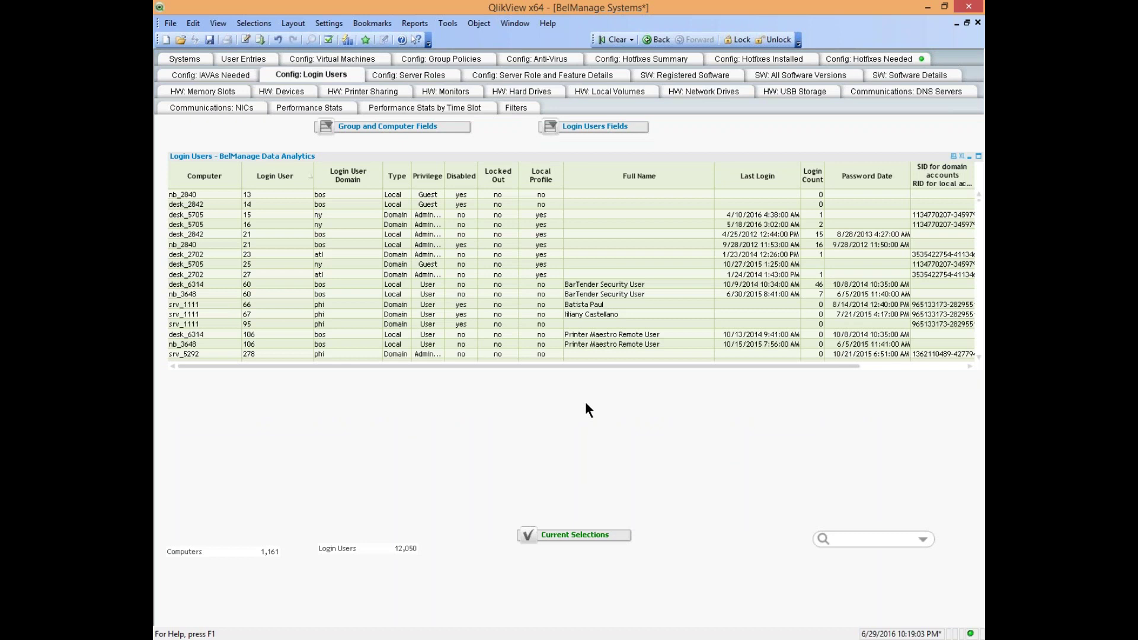
left_click(614, 126)
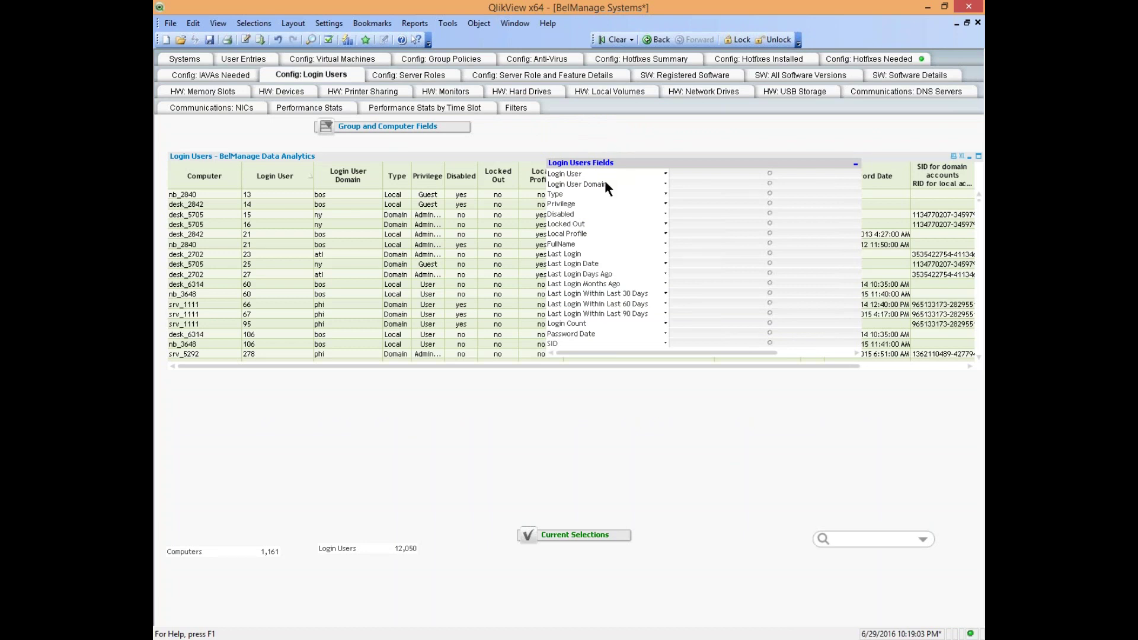
left_click(623, 272)
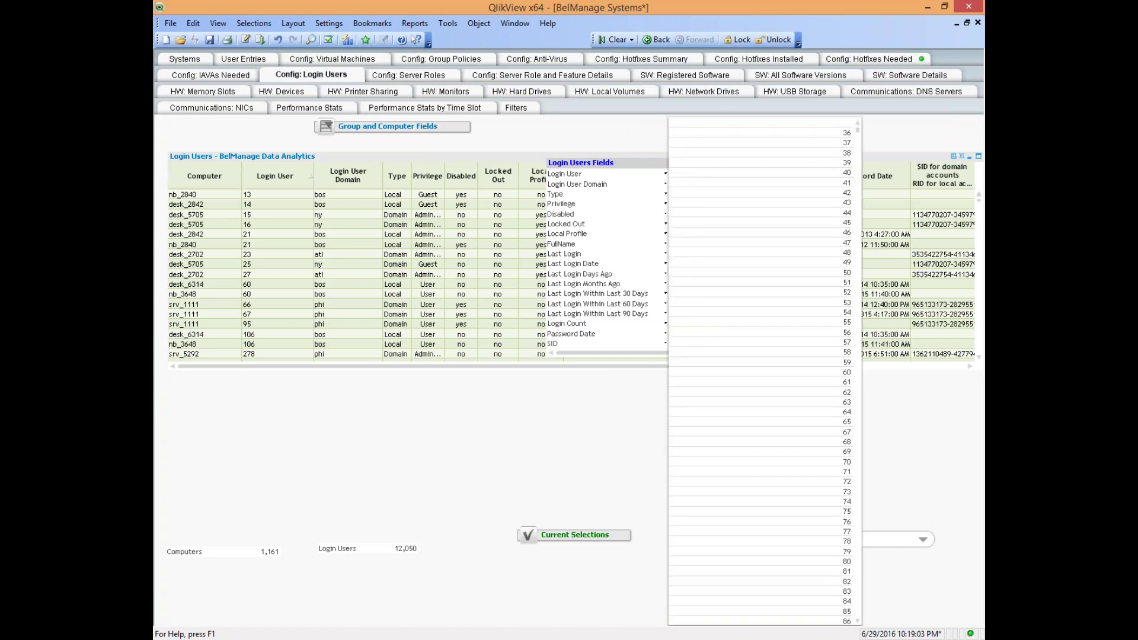
left_click_drag(825, 135, 825, 172)
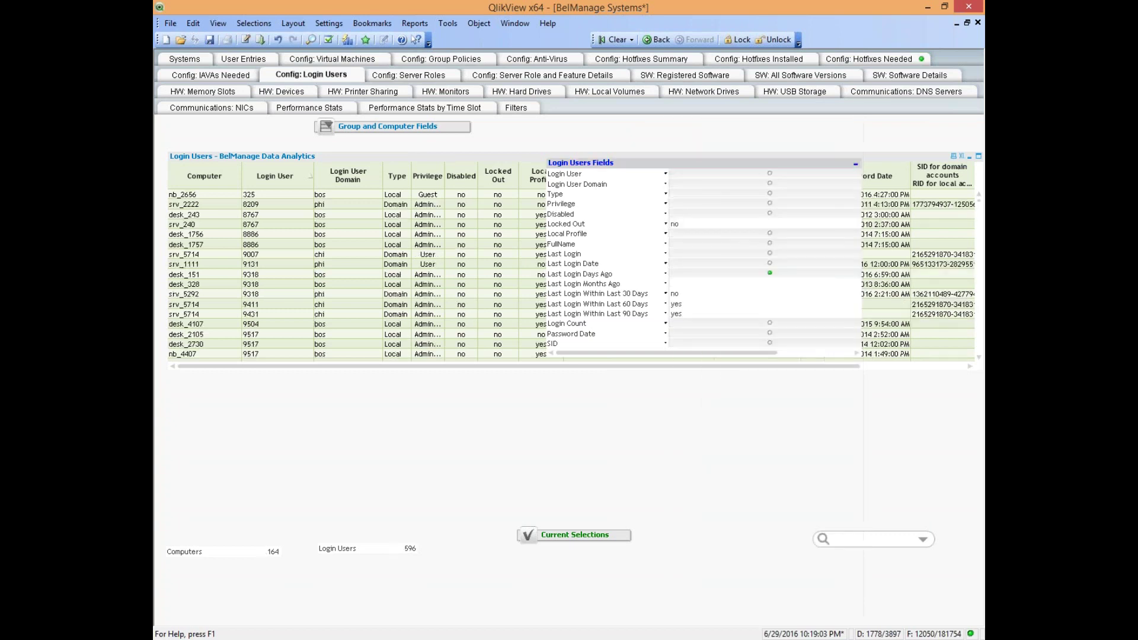
left_click(854, 162)
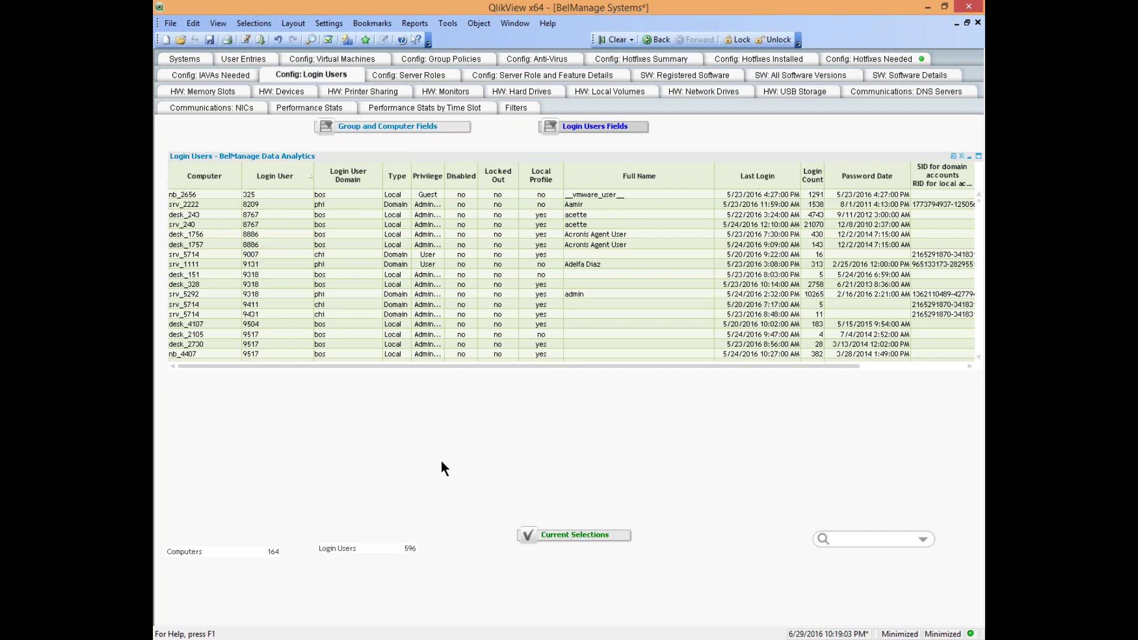
Review the USB Storage records of the filtered computers together with the active selections
left_click(799, 91)
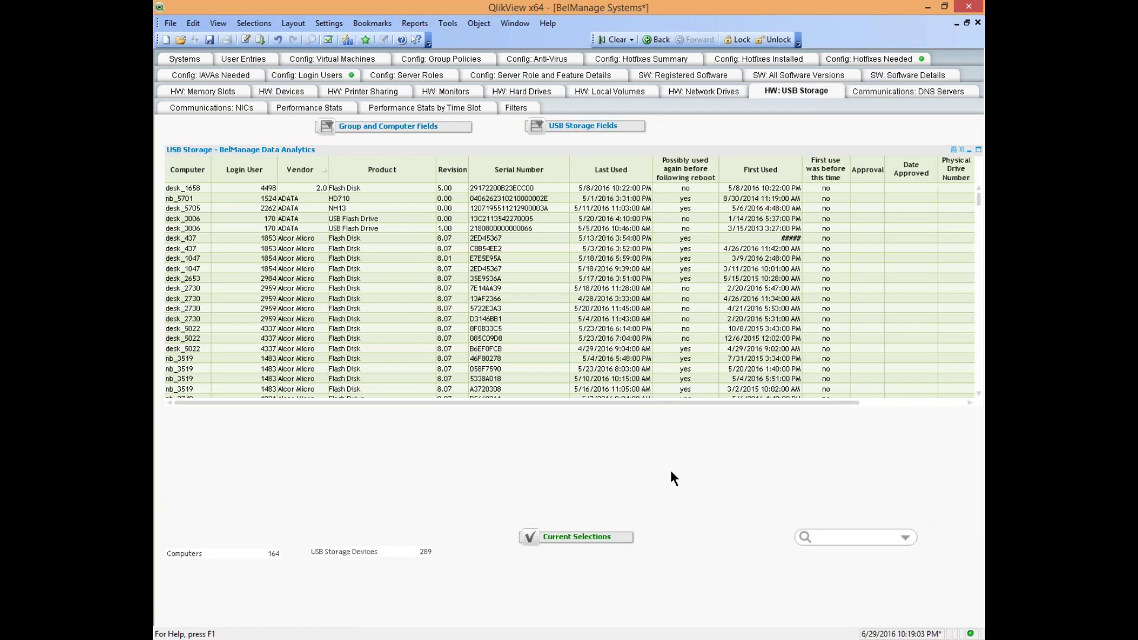
left_click(593, 537)
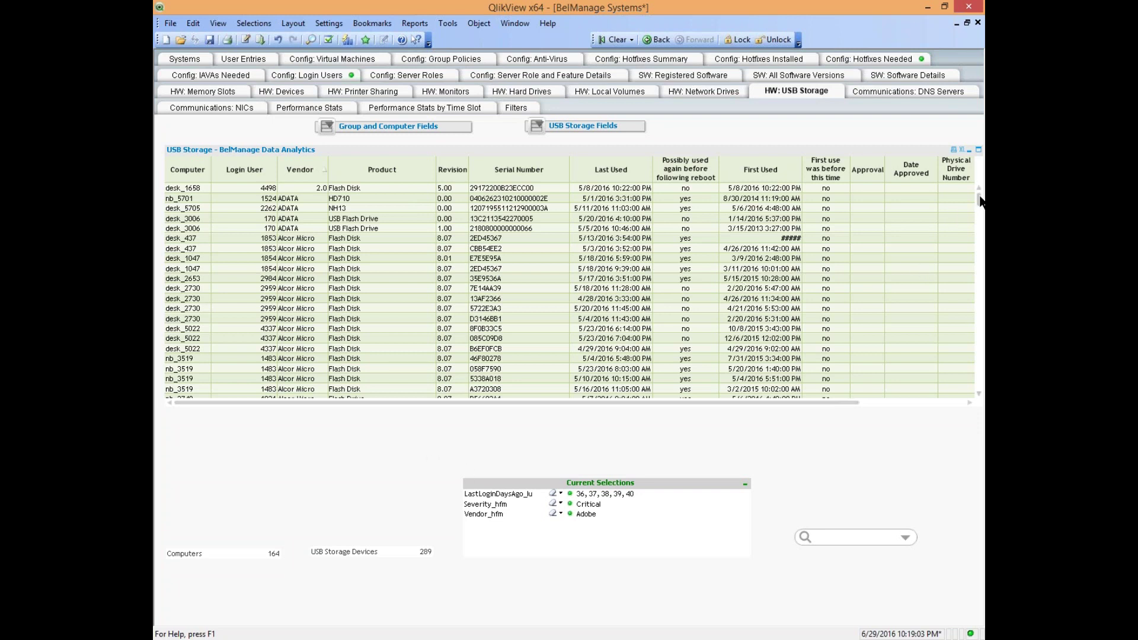
left_click(981, 245)
left_click_drag(982, 244, 978, 193)
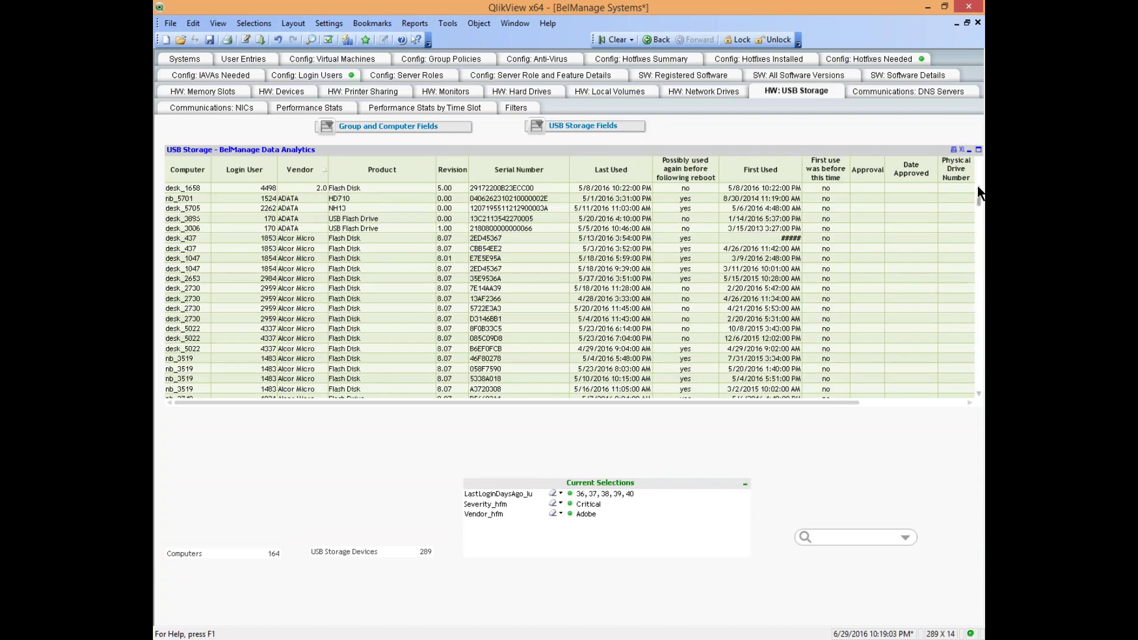
Filter the USB Storage table to a Last Used Days Ago value of -22, and collapse the field list
left_click(580, 123)
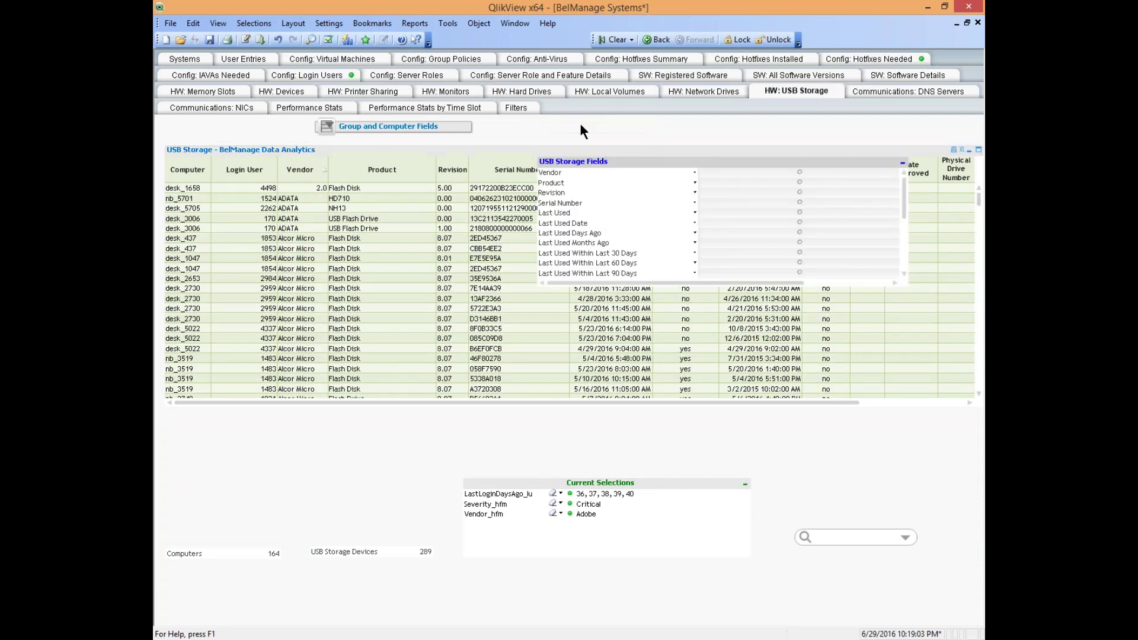
left_click(607, 232)
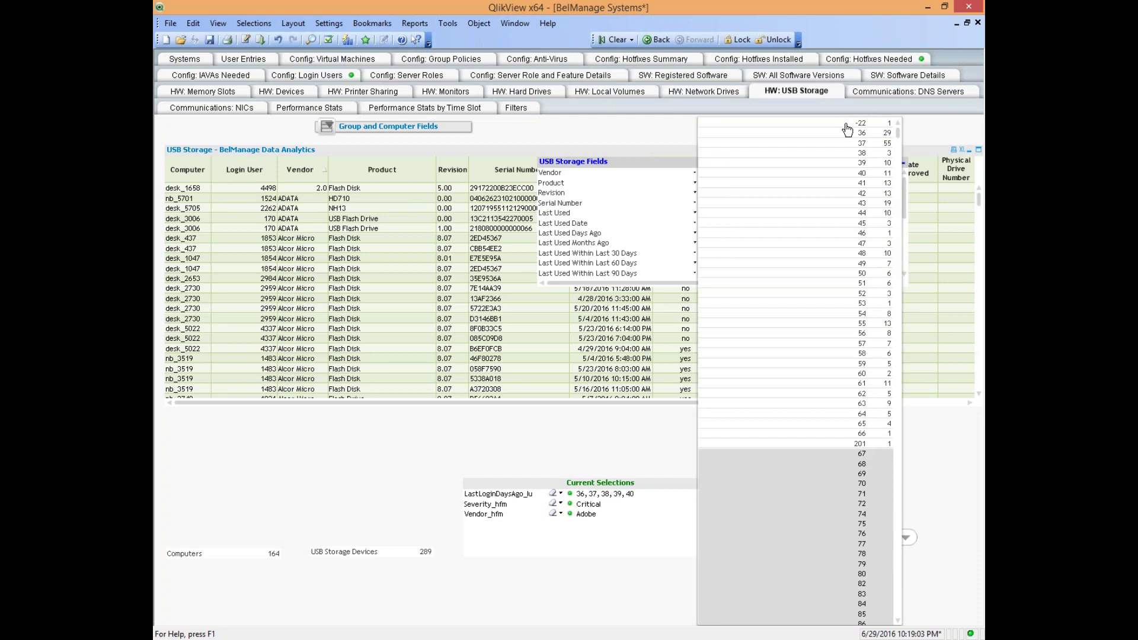
left_click(846, 124)
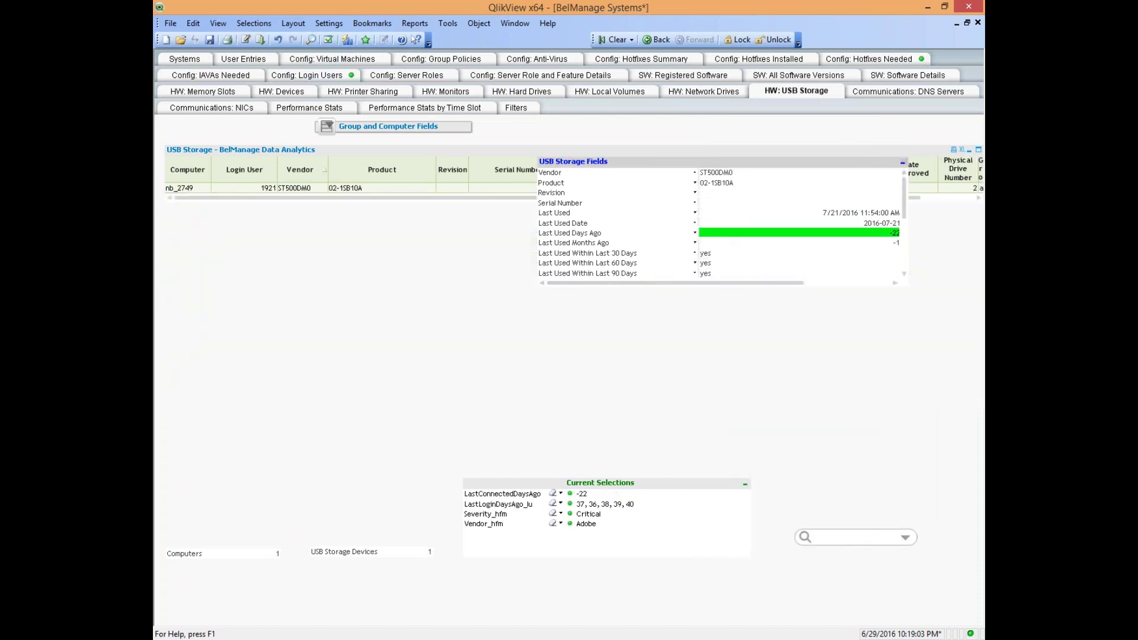
left_click(901, 163)
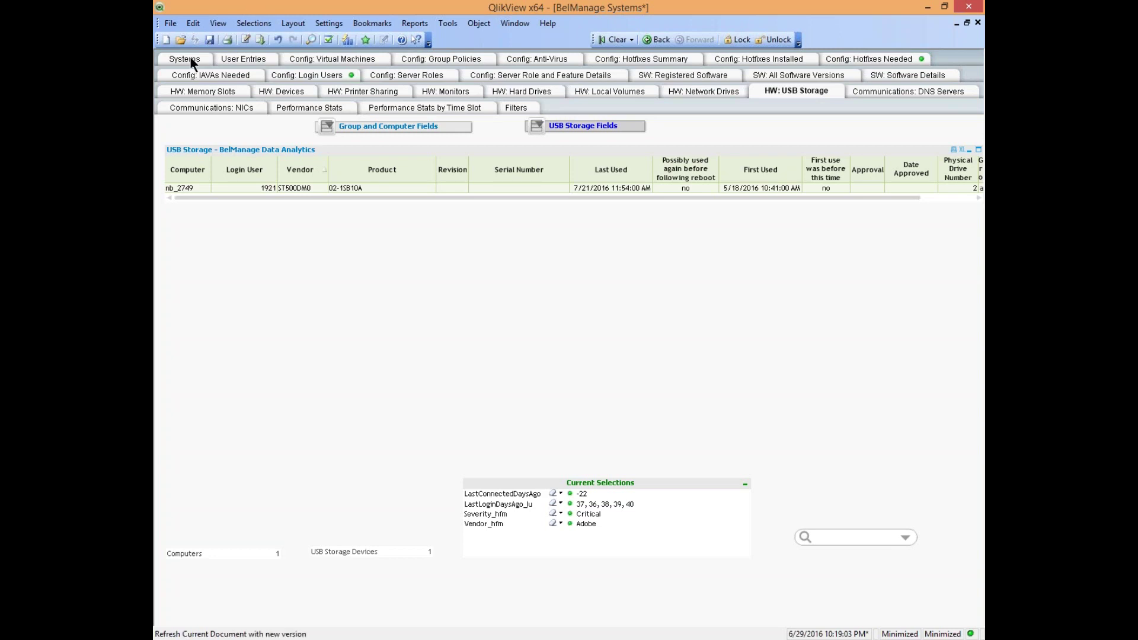
Open the Dashboard.qvw document from the qv folder
left_click(167, 23)
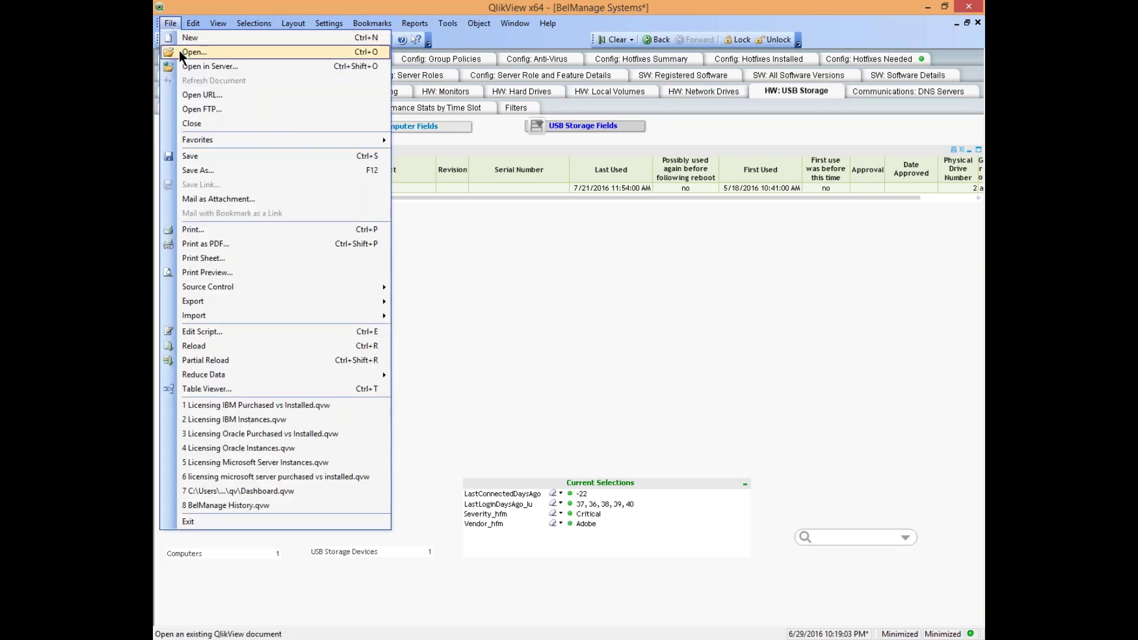
left_click(179, 51)
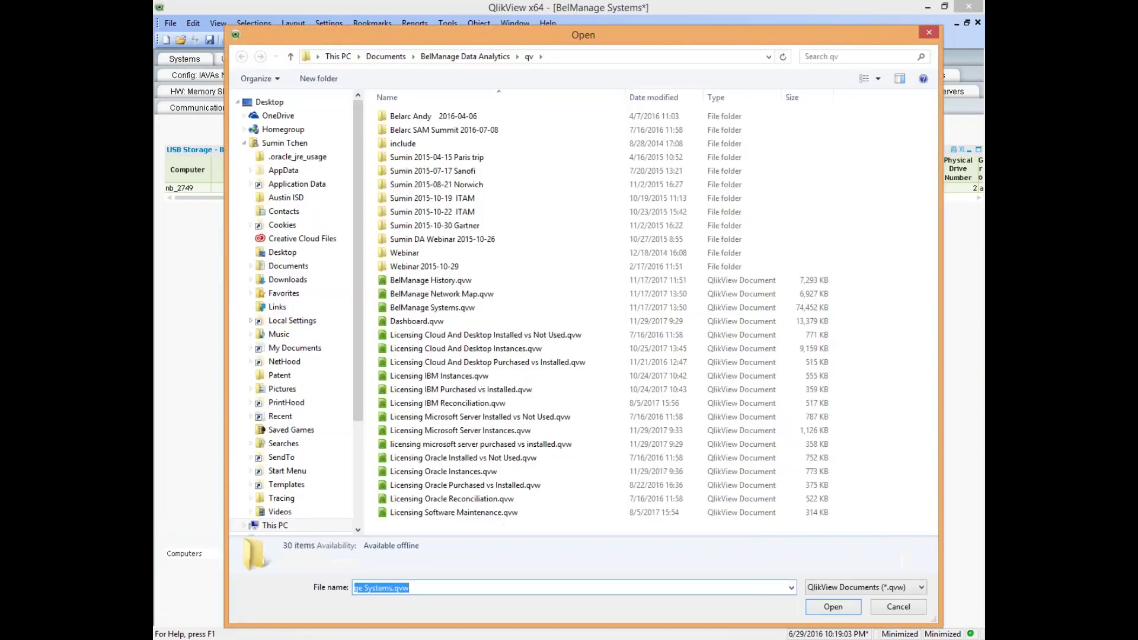
double_click(417, 321)
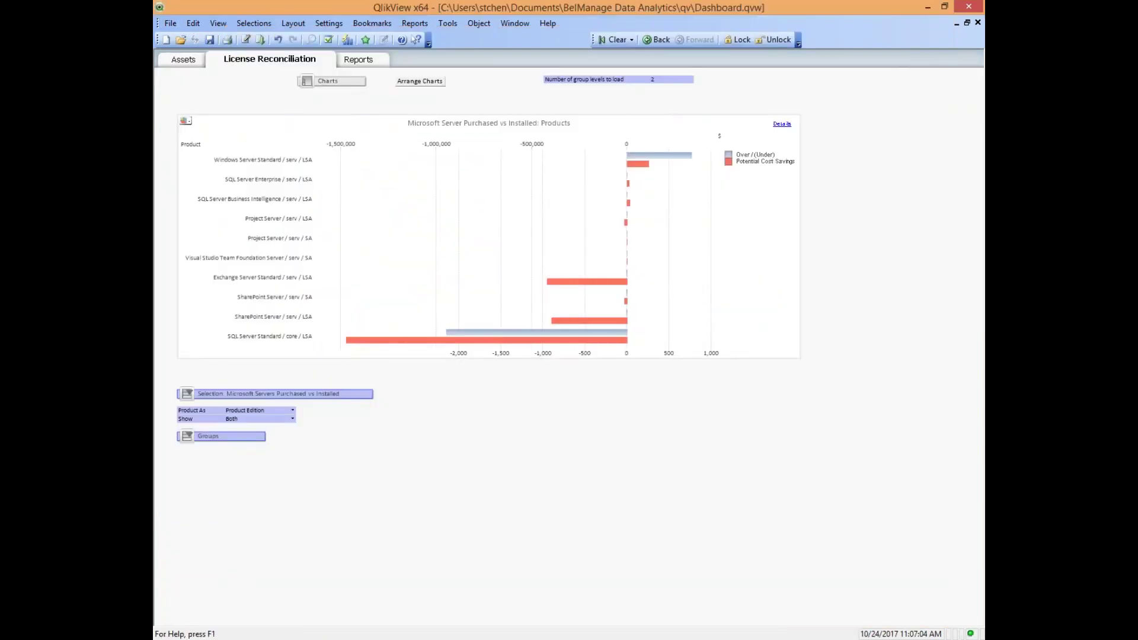
Filter the Assets charts to computers with disk encryption No, vulnerability severity Critical and make Dell
left_click(184, 60)
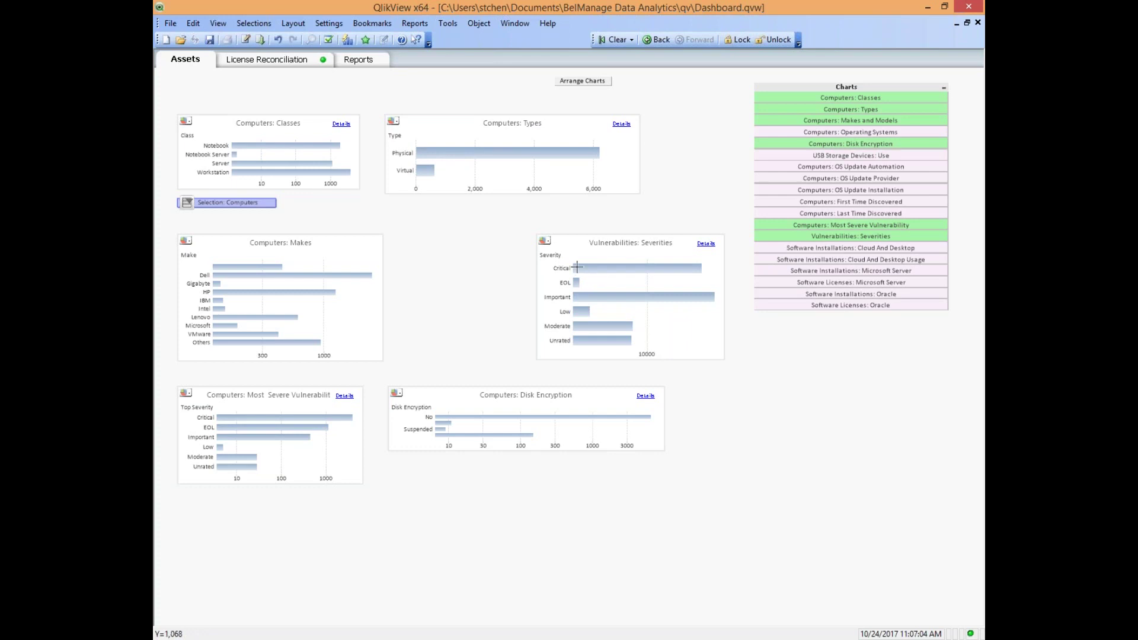
mouse_move(579, 285)
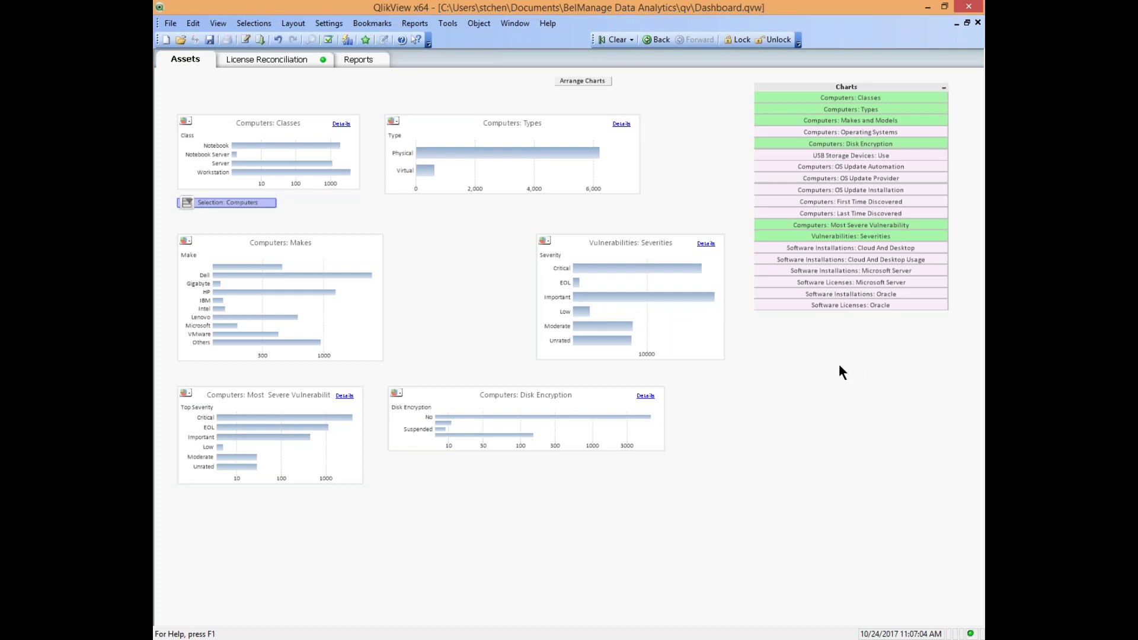
left_click(597, 416)
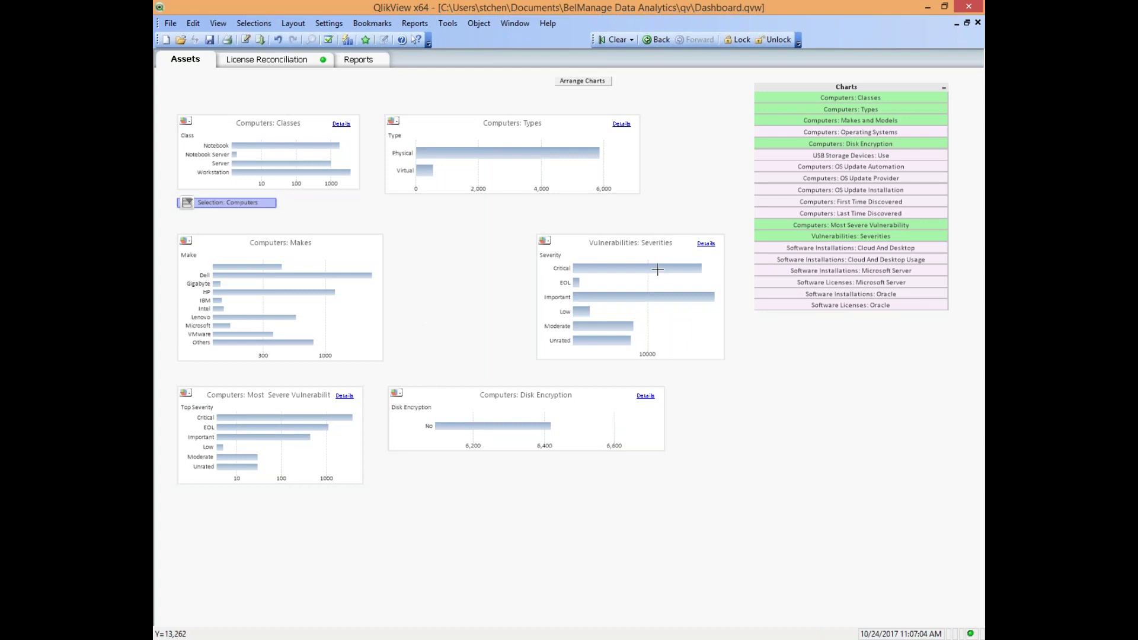
mouse_move(657, 269)
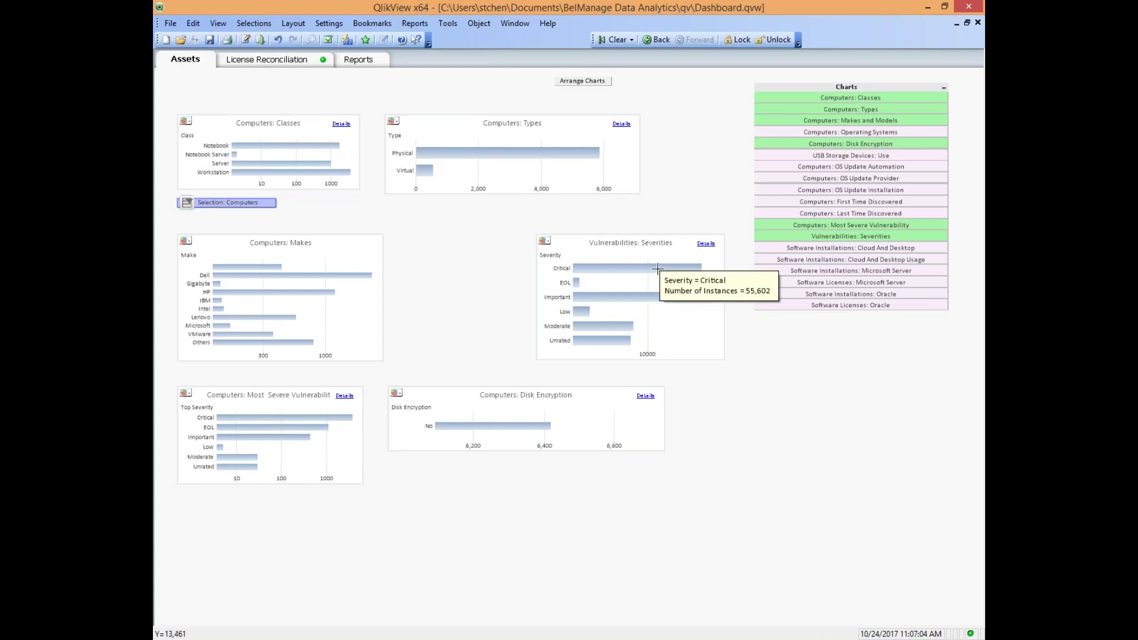
left_click(657, 268)
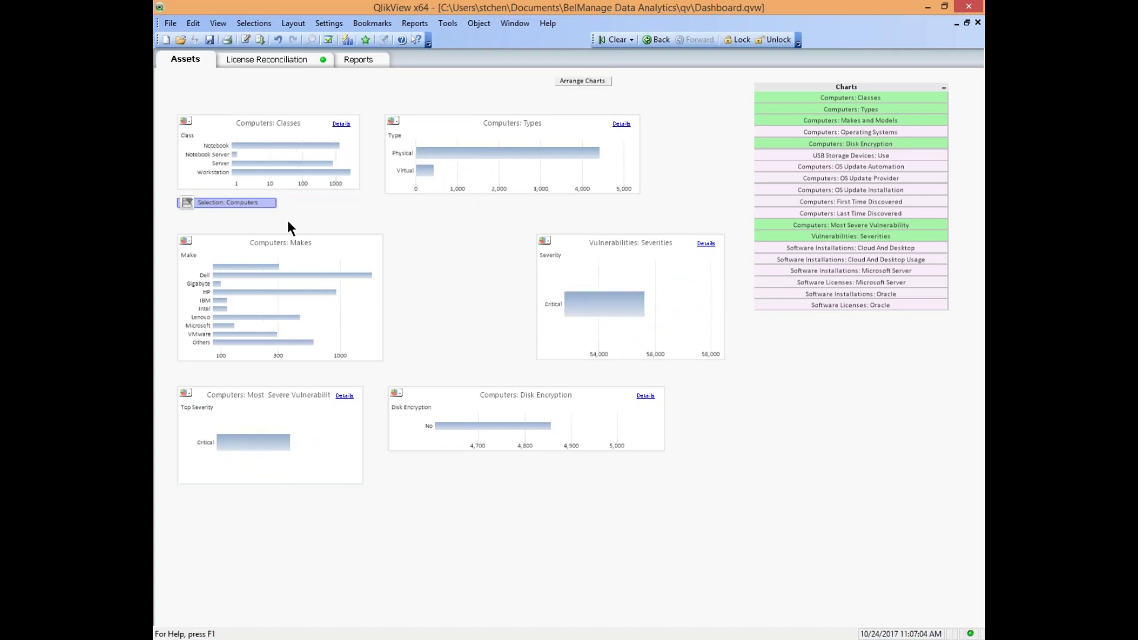
left_click(355, 276)
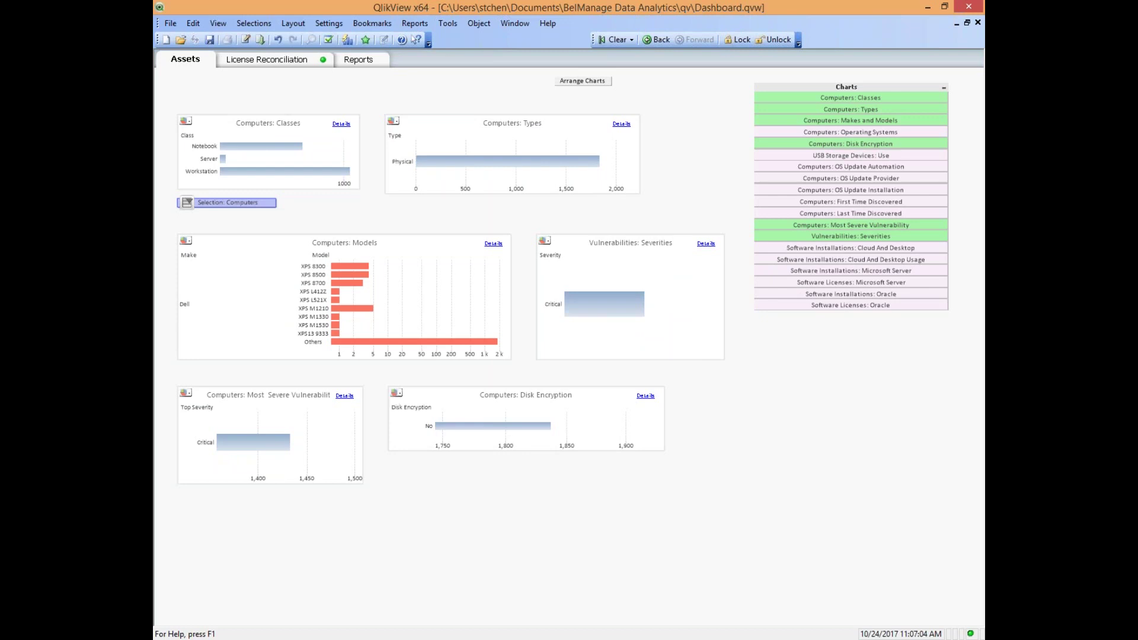
Examine the Microsoft Server Purchased vs Installed chart under License Reconciliation and open its detailed license document
left_click(272, 62)
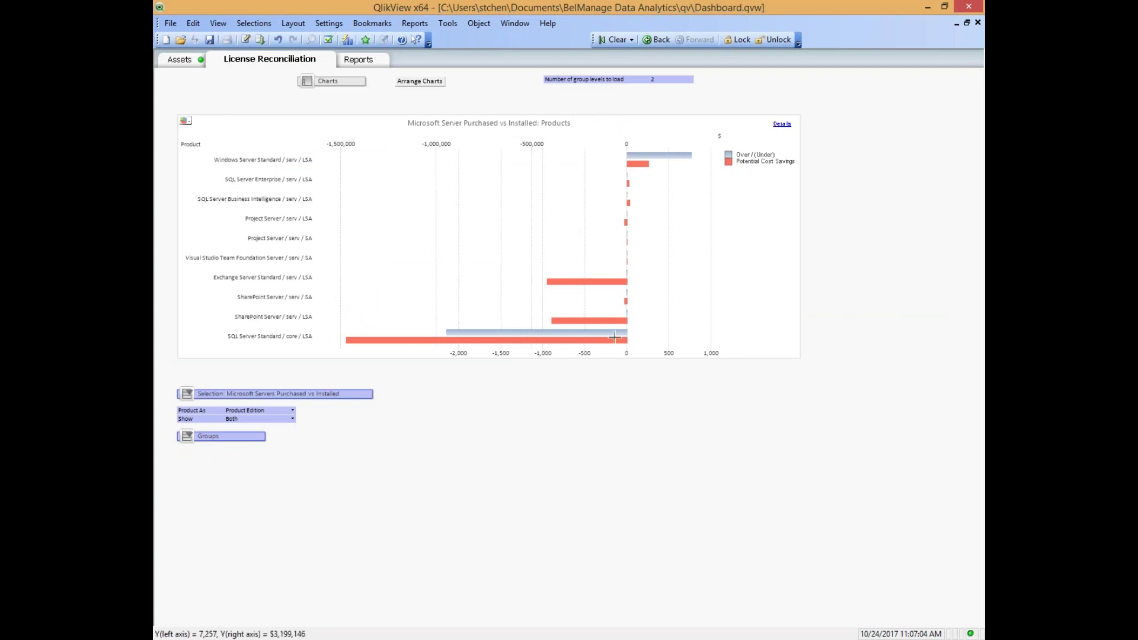
mouse_move(627, 338)
mouse_move(691, 155)
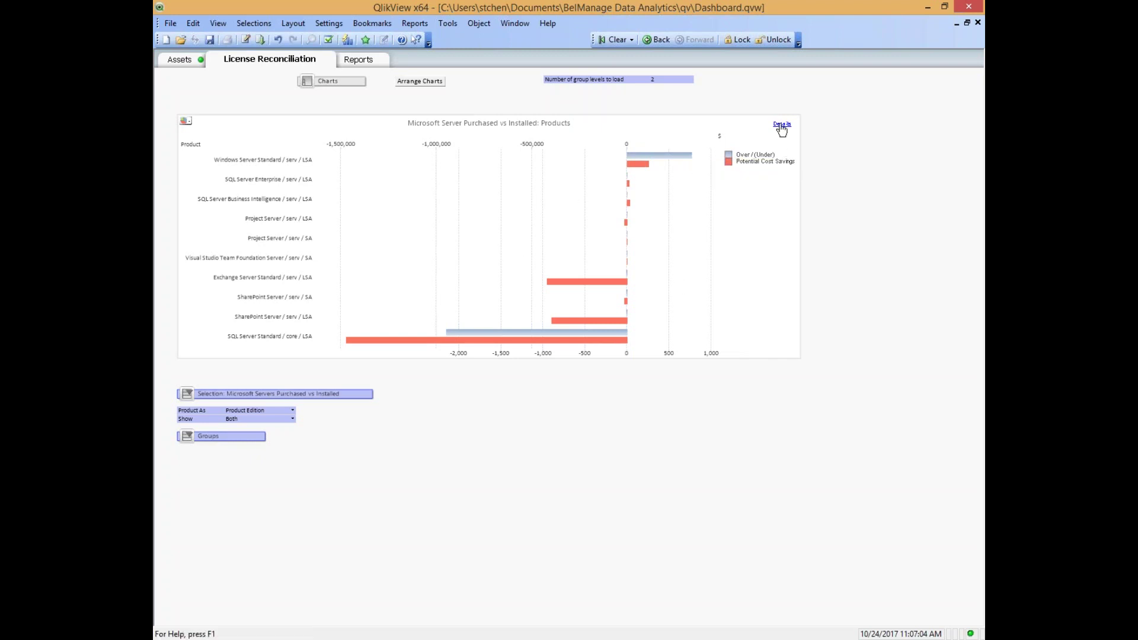
left_click(782, 124)
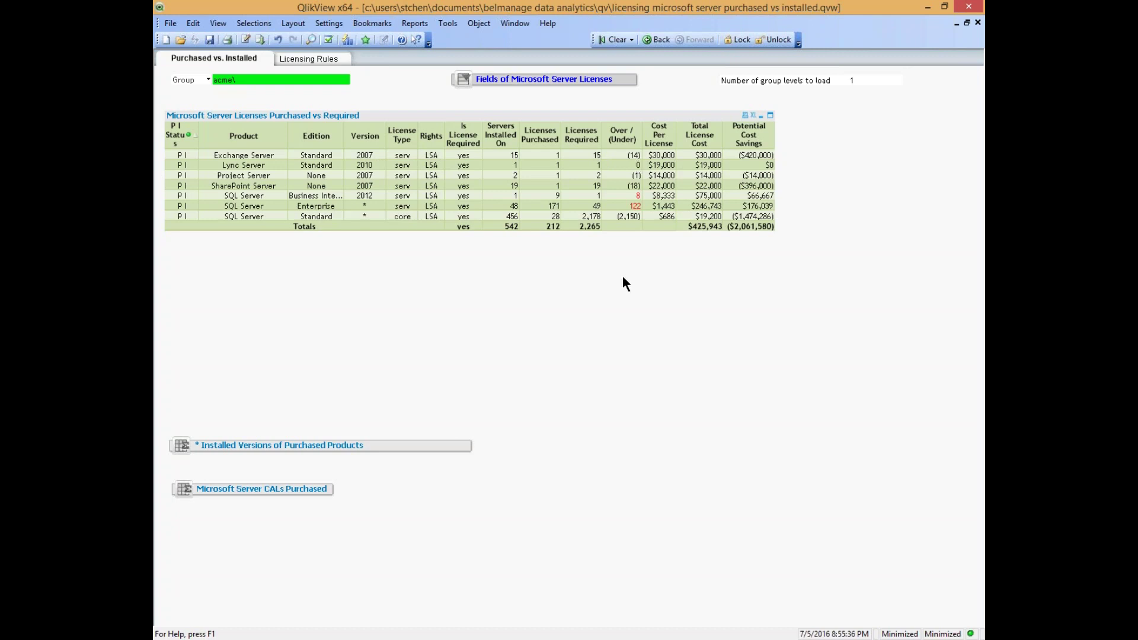
Open the Licensing Microsoft Server Instances.qvw document from the qv folder
left_click(172, 24)
left_click(173, 50)
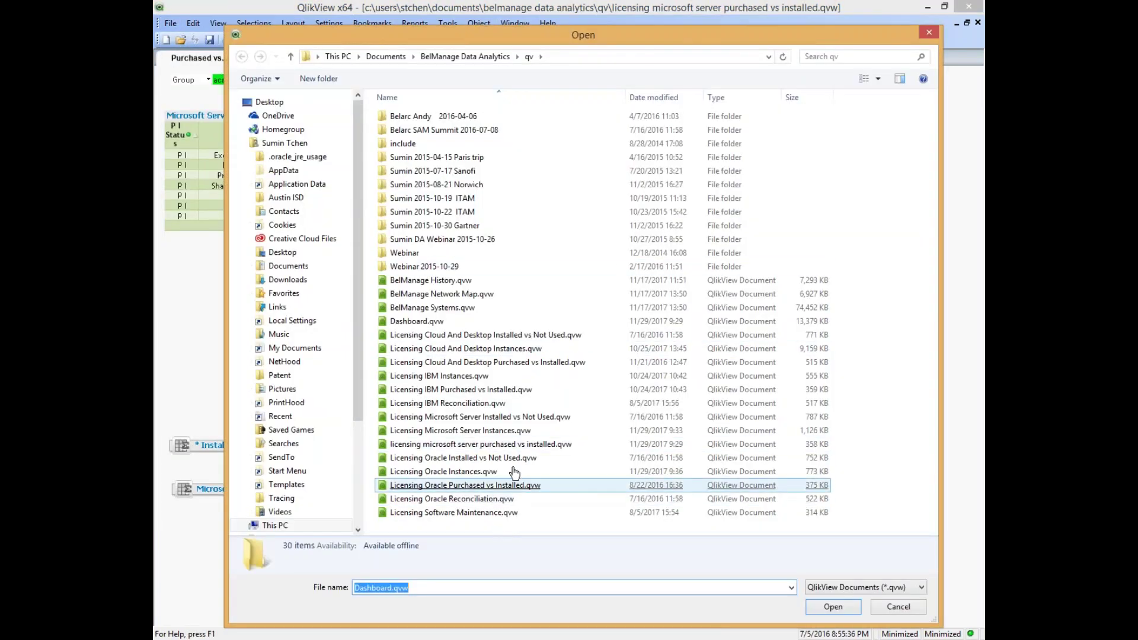
double_click(481, 430)
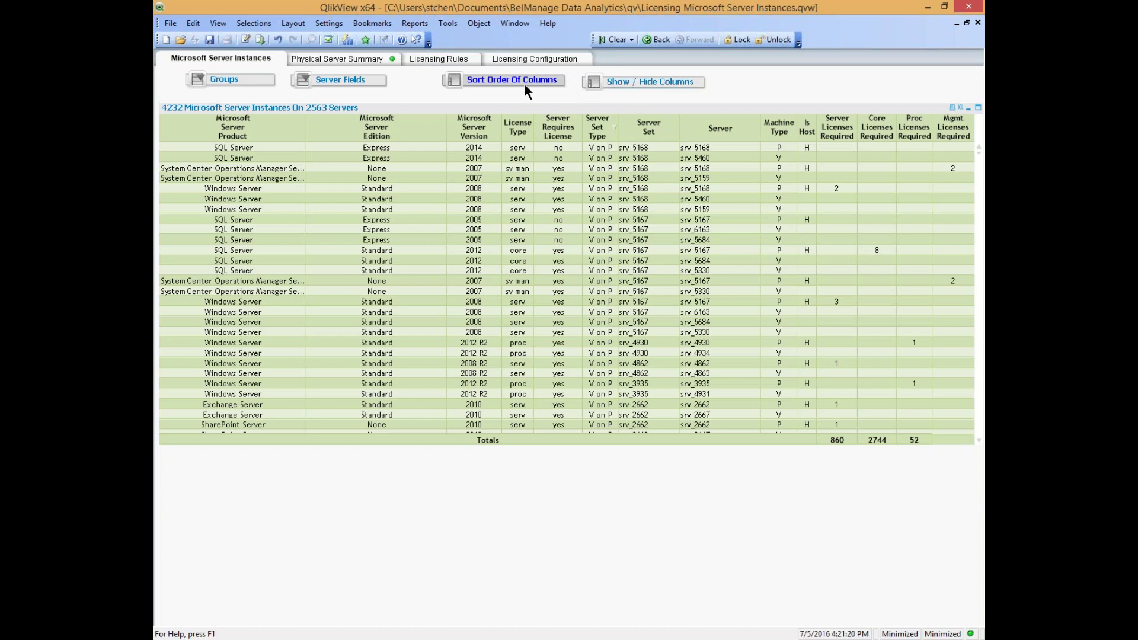
Show the license computation columns in the Microsoft Server Instances table and examine them through to the last column
left_click(336, 83)
left_click(640, 83)
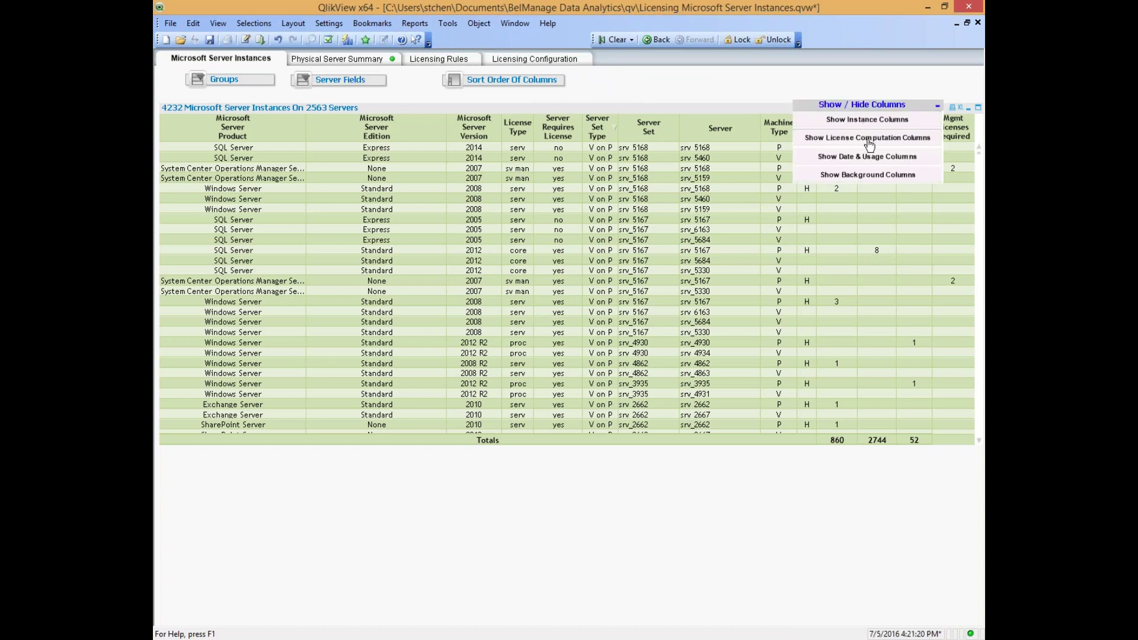
left_click(867, 140)
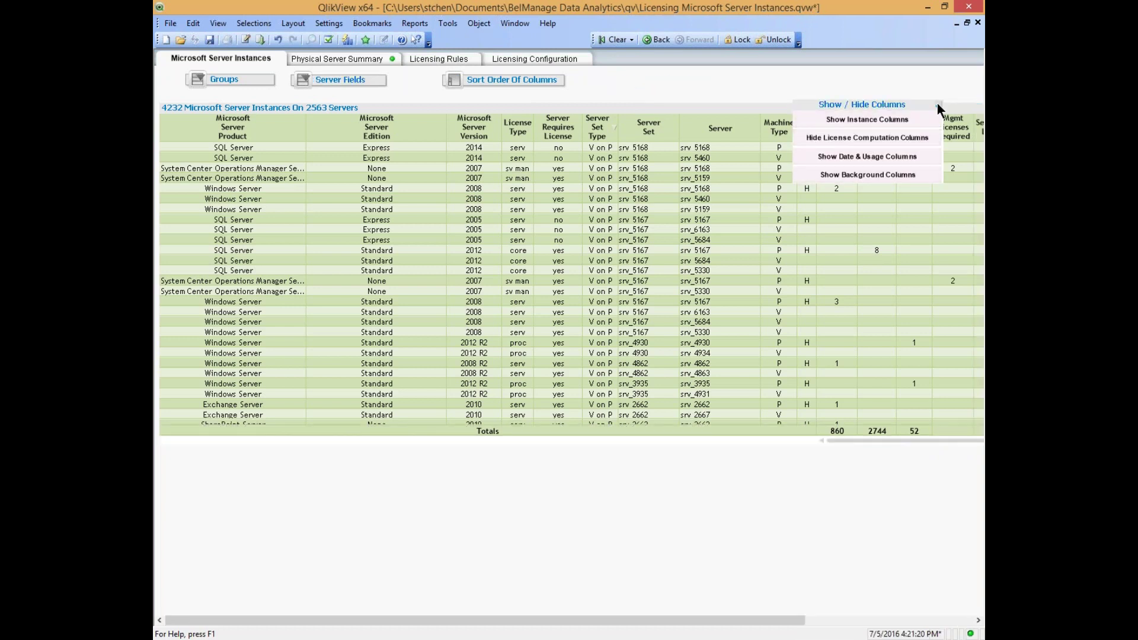
left_click(967, 621)
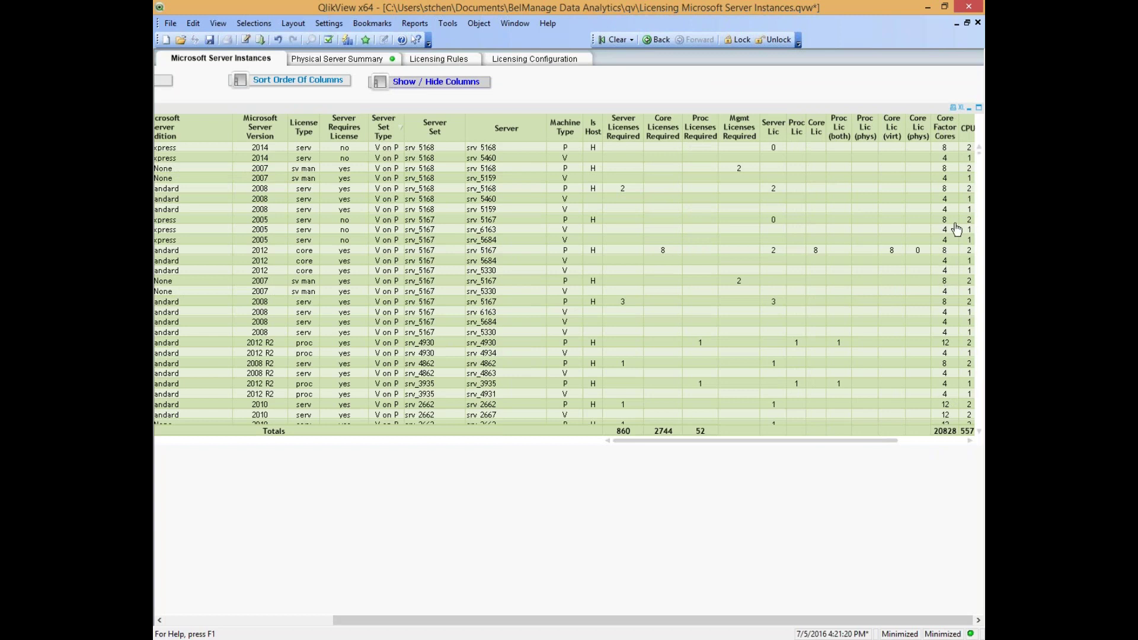
left_click(957, 440)
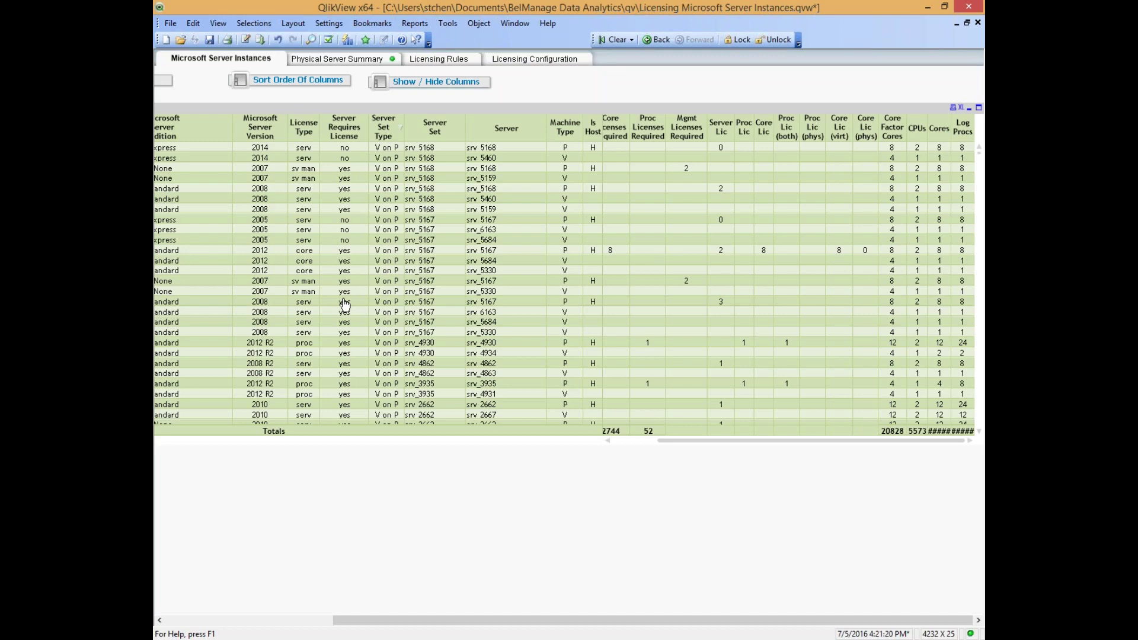
Open the Licensing Oracle Instances.qvw document from the qv folder
left_click(166, 26)
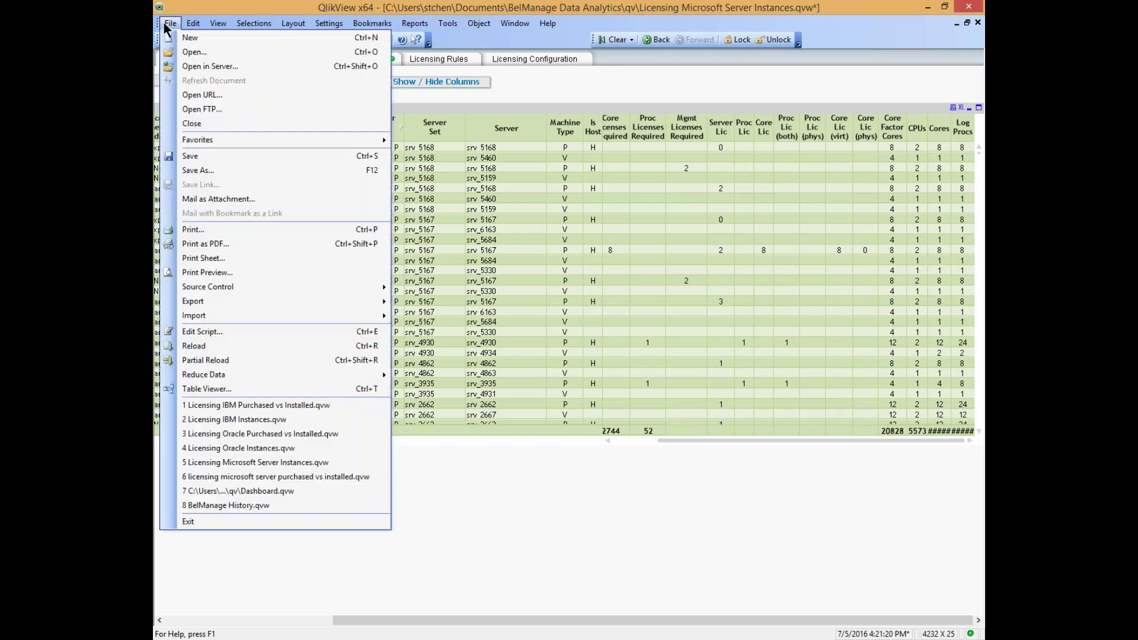
left_click(181, 53)
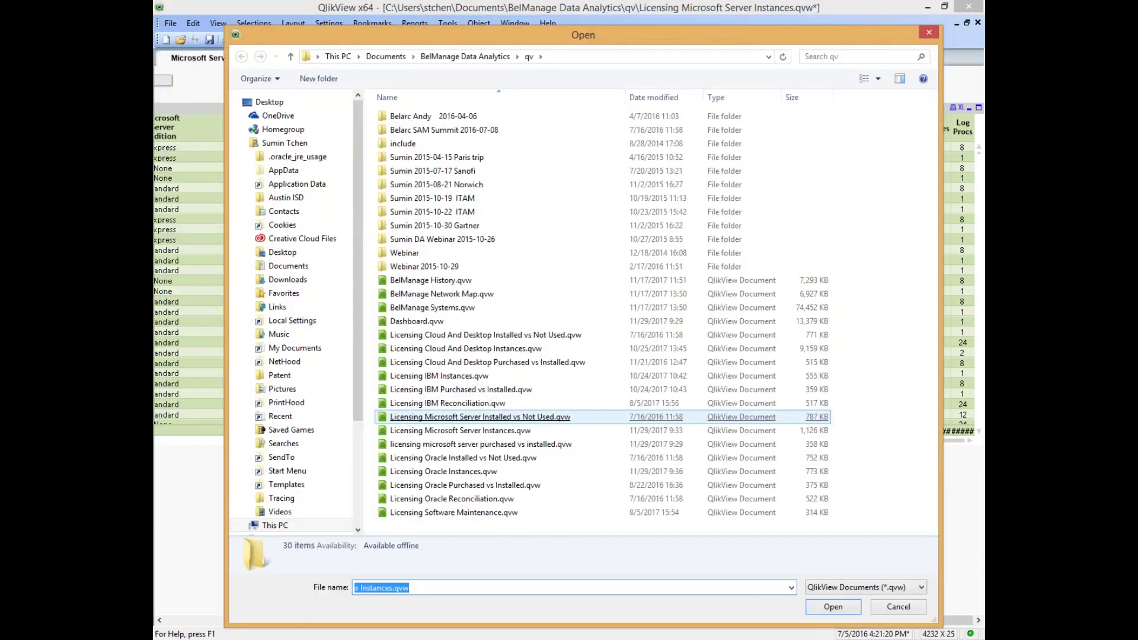
double_click(487, 472)
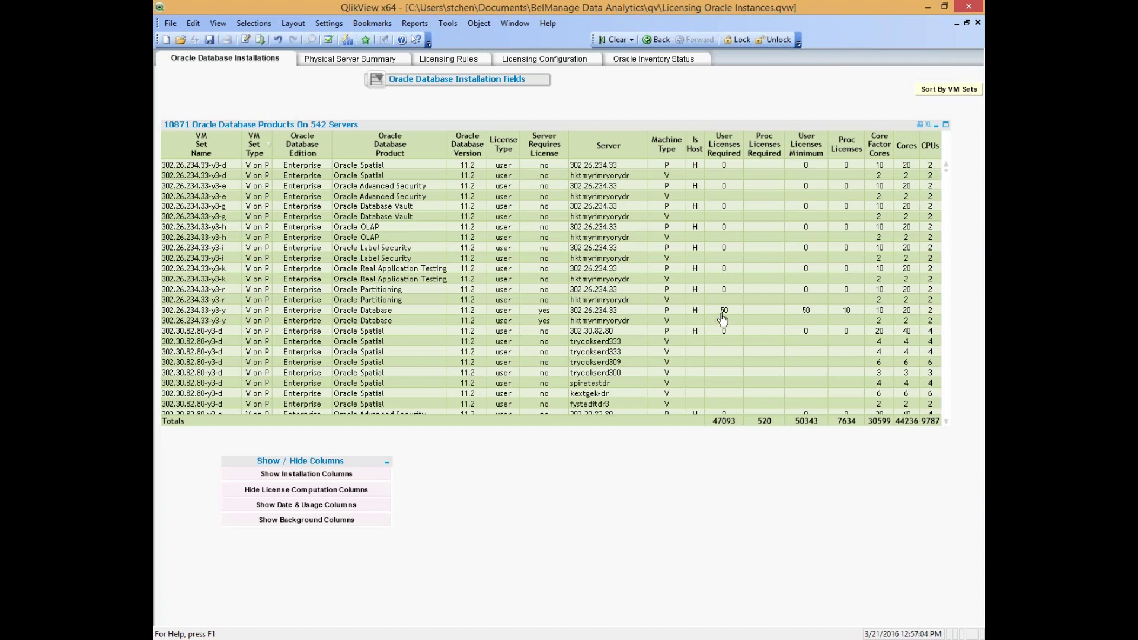
Open the Licensing Oracle Purchased vs Installed.qvw document from the qv folder
left_click(170, 23)
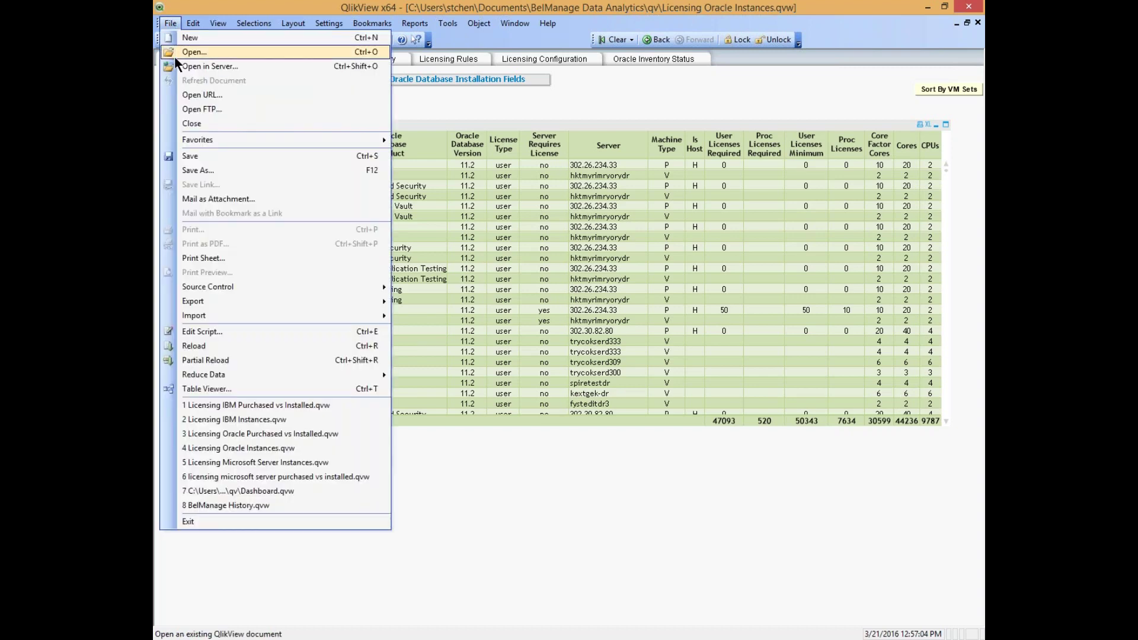
left_click(179, 54)
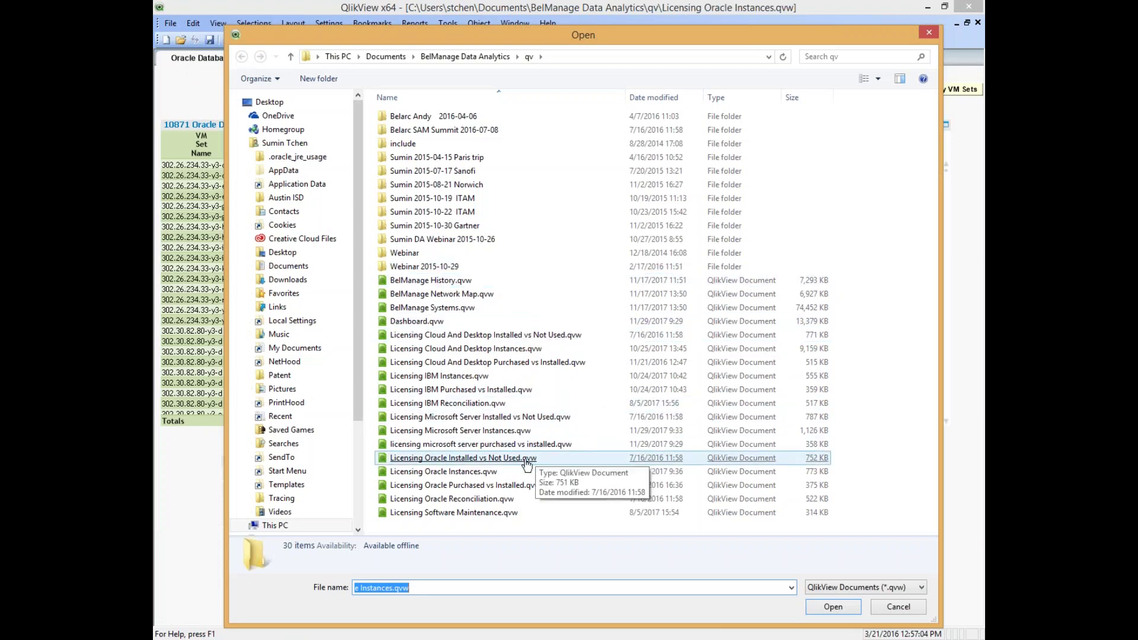
double_click(514, 485)
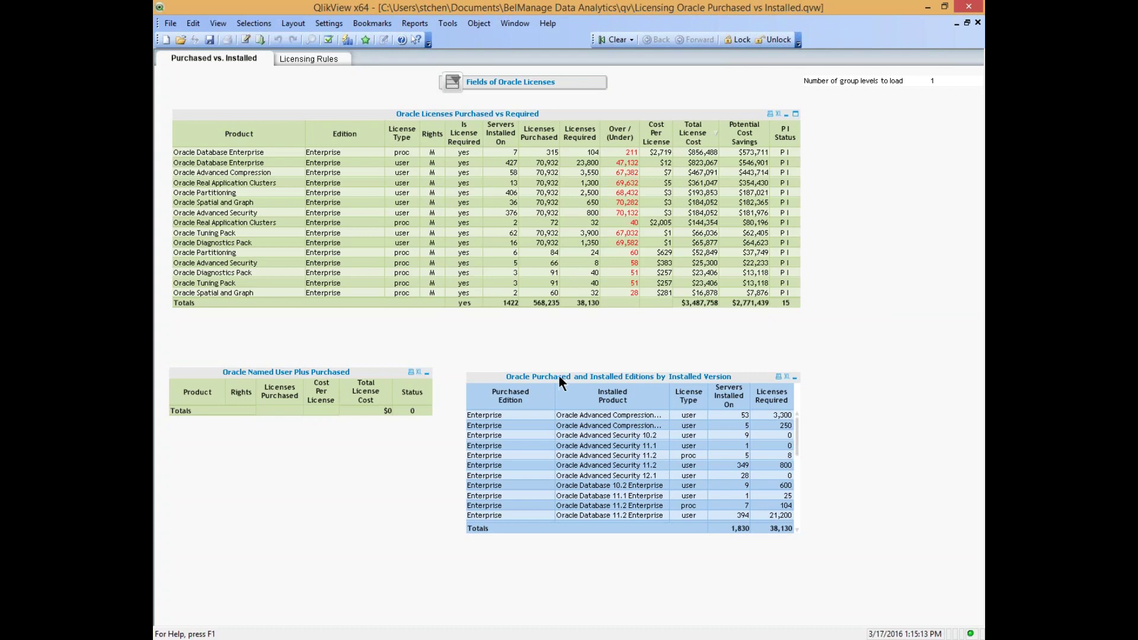
Open the Licensing IBM Purchased vs Installed.qvw document from the qv folder
left_click(170, 22)
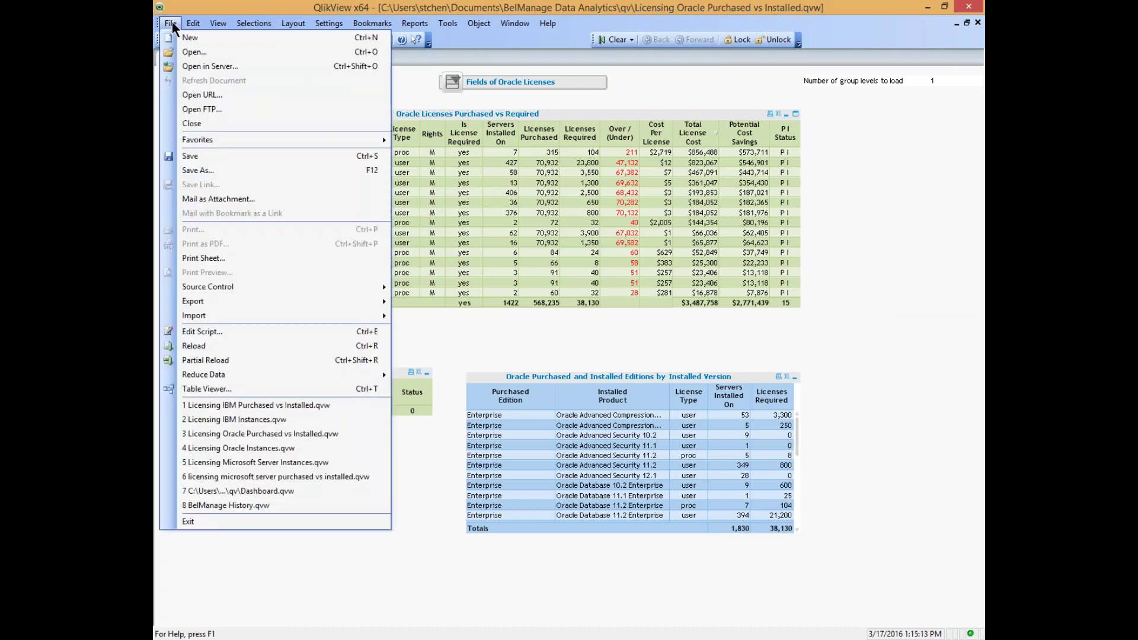
left_click(175, 51)
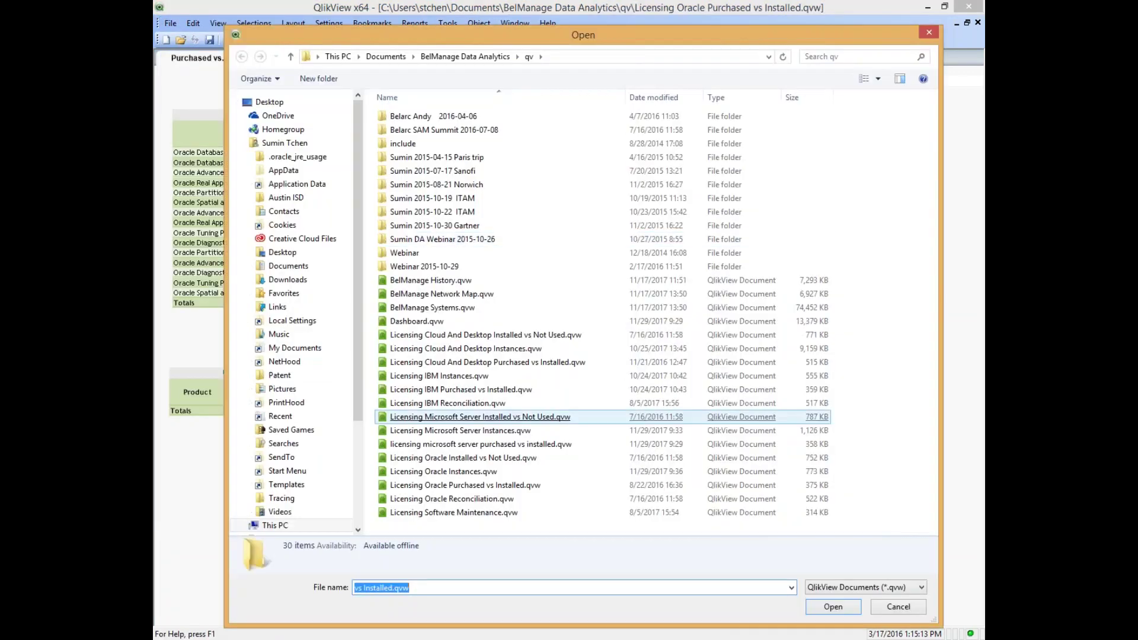
double_click(497, 390)
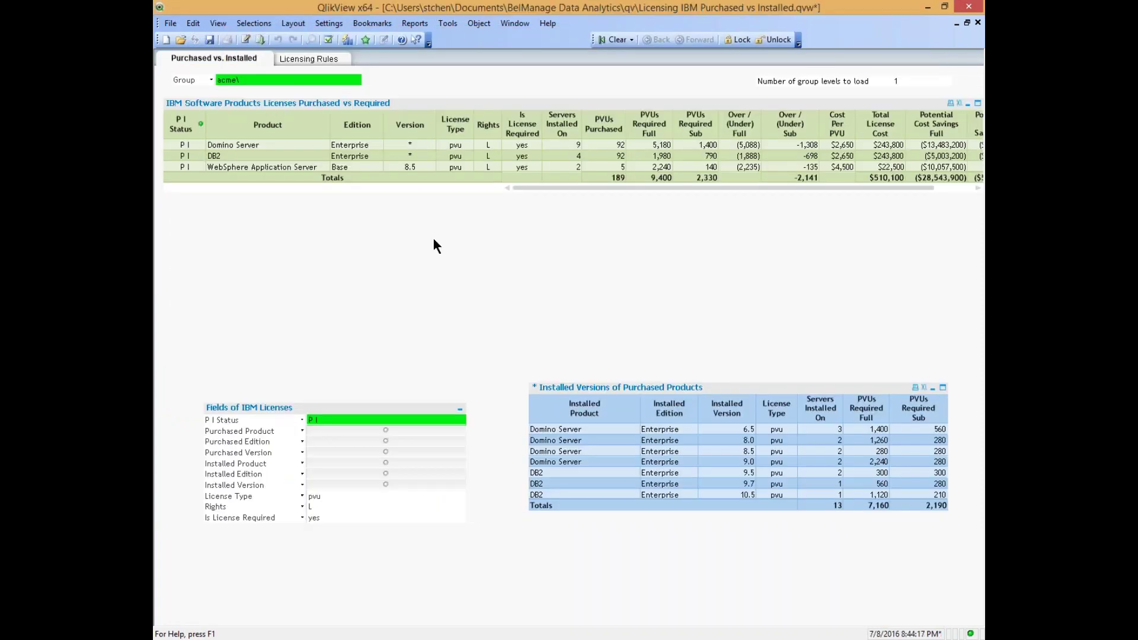
Open the Licensing IBM Instances.qvw document from the qv folder
left_click(171, 22)
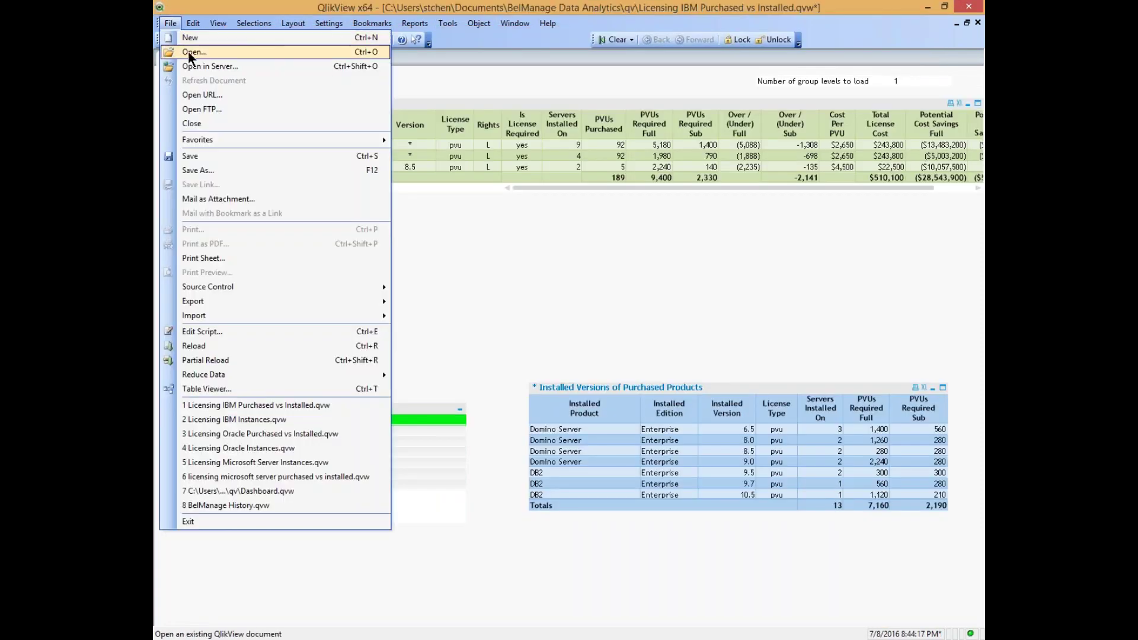
left_click(187, 51)
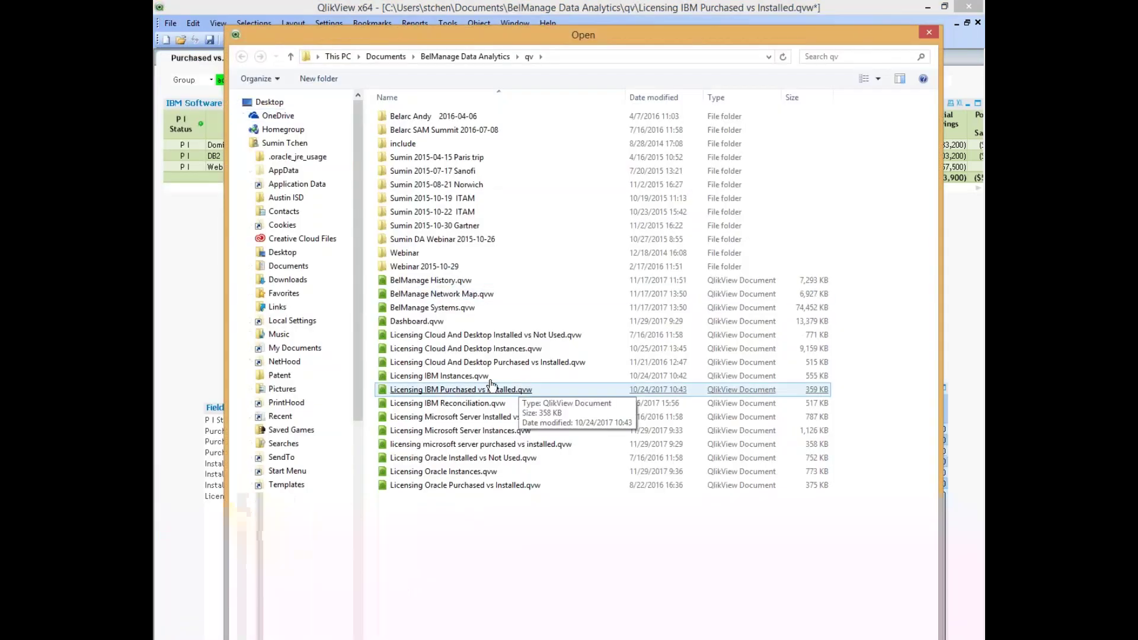
double_click(480, 380)
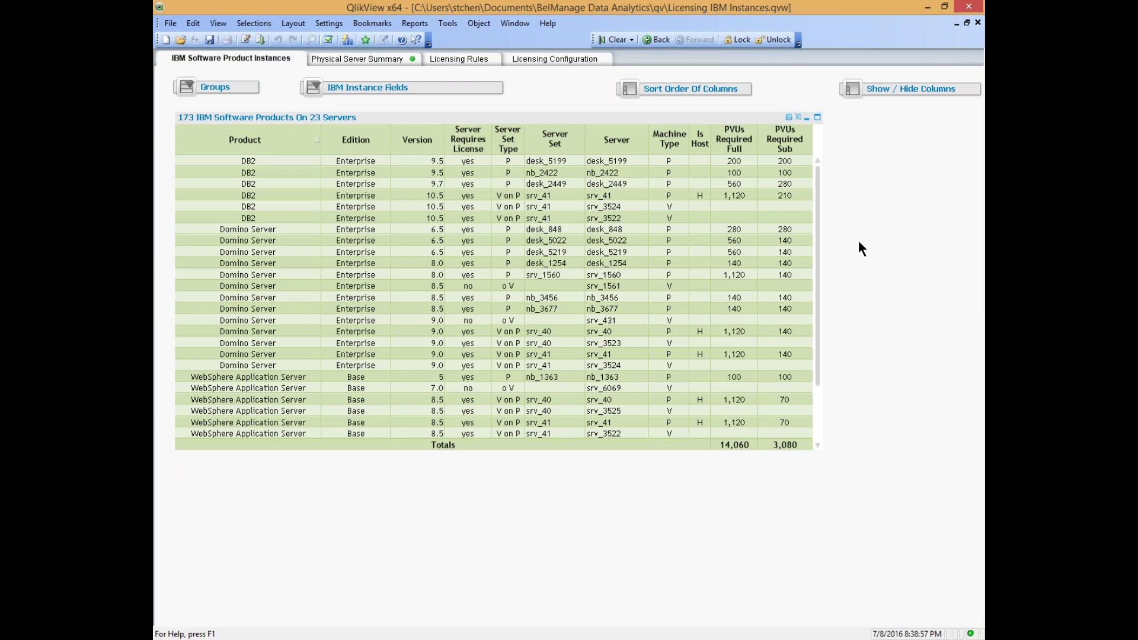
Return to the Licensing IBM Purchased vs Installed.qvw document and examine the Potential Cost Savings columns of the purchased vs required table
left_click(172, 25)
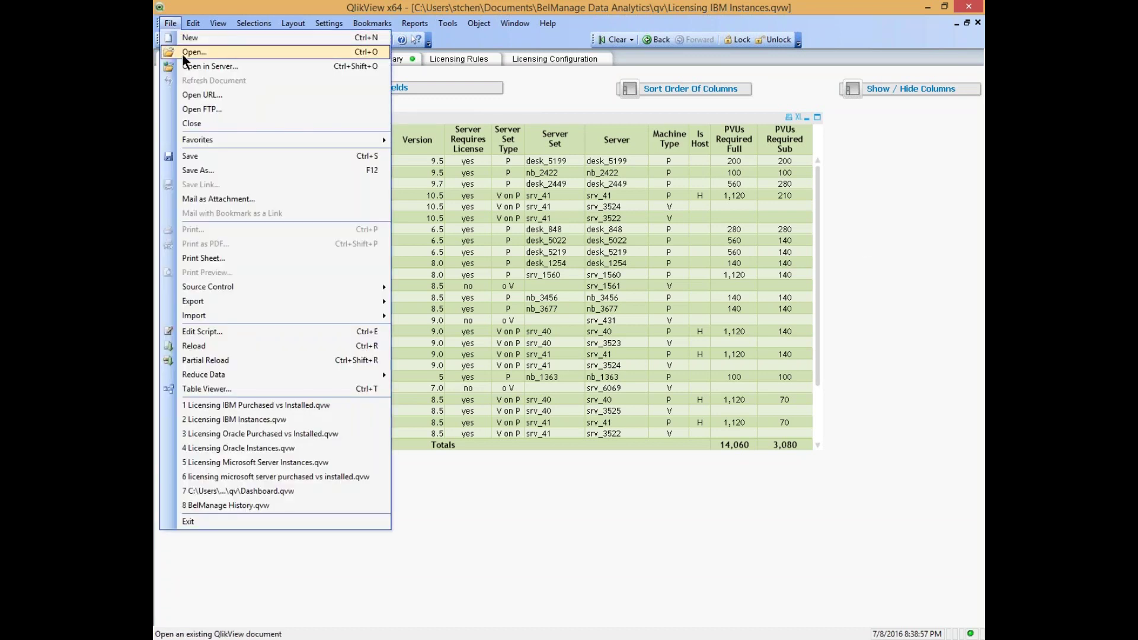
left_click(183, 53)
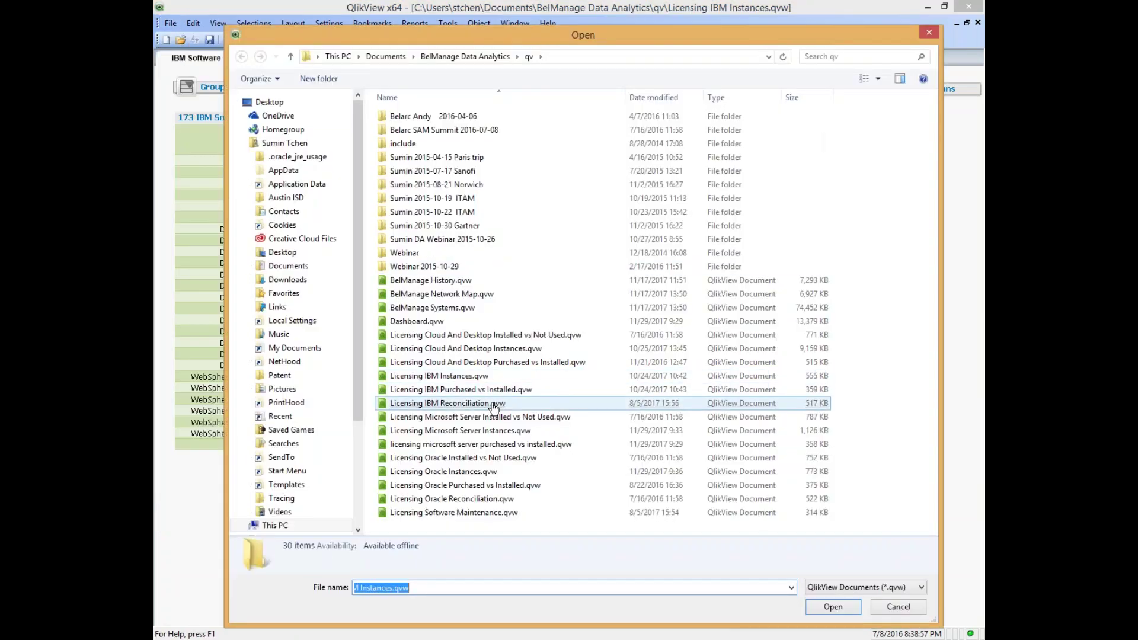
double_click(501, 393)
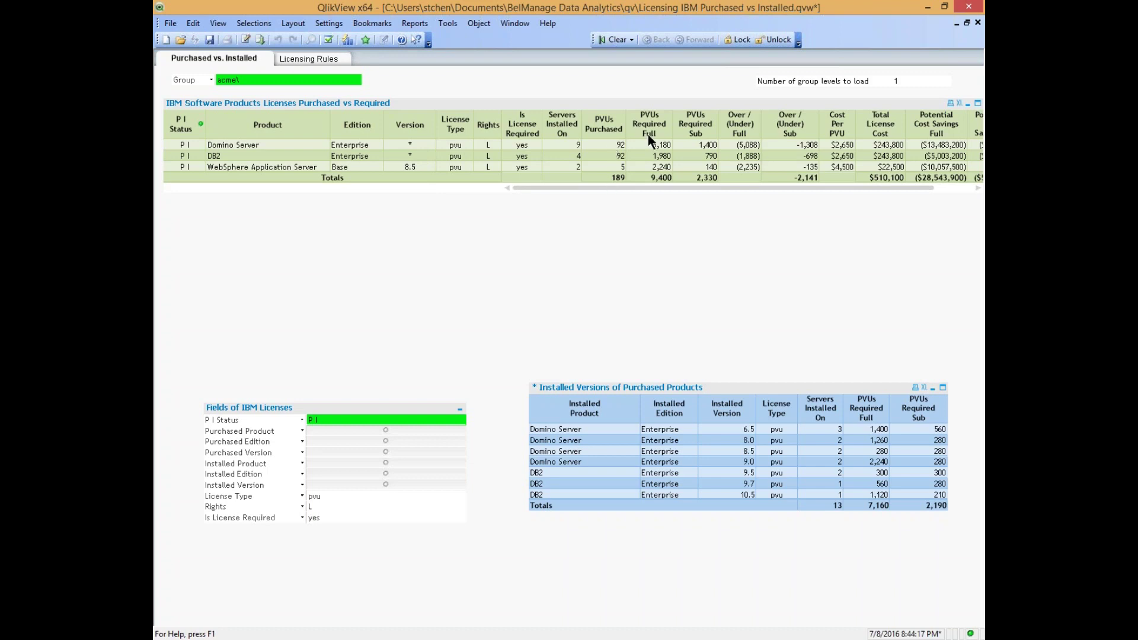
left_click(652, 187)
left_click_drag(671, 186, 706, 188)
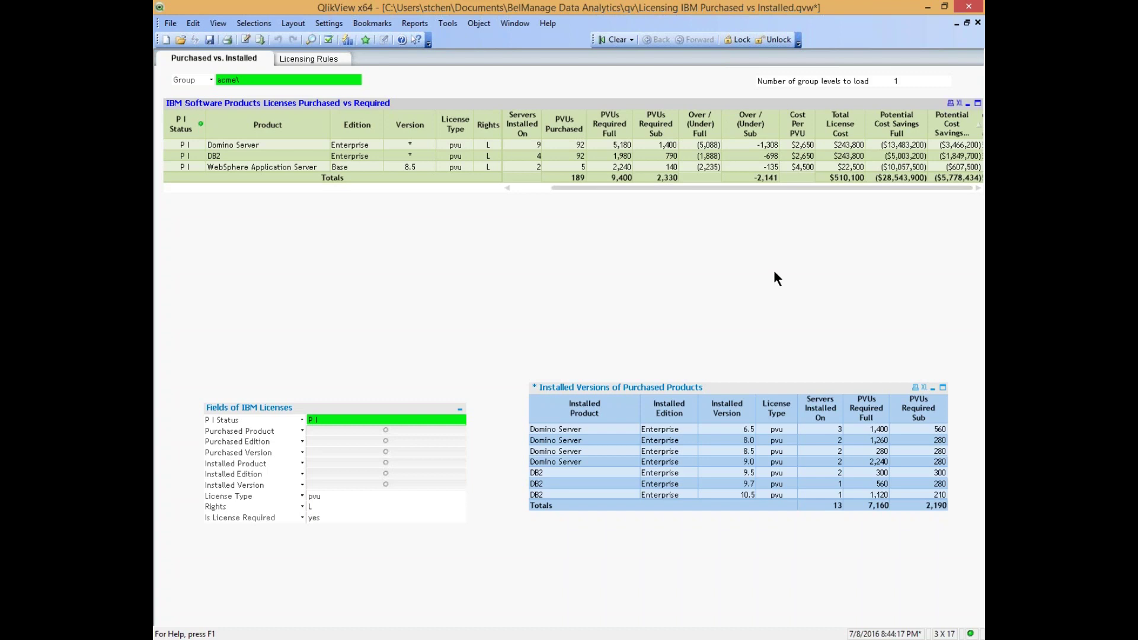
Open the Licensing Cloud And Desktop Instances.qvw document from the qv folder
left_click(170, 23)
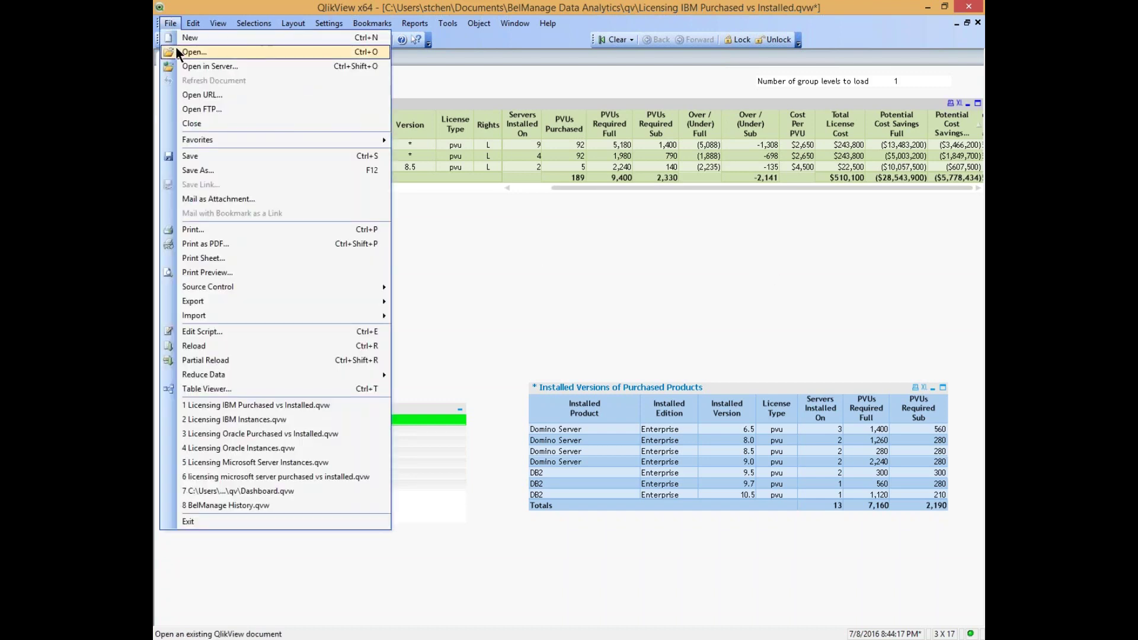
left_click(175, 47)
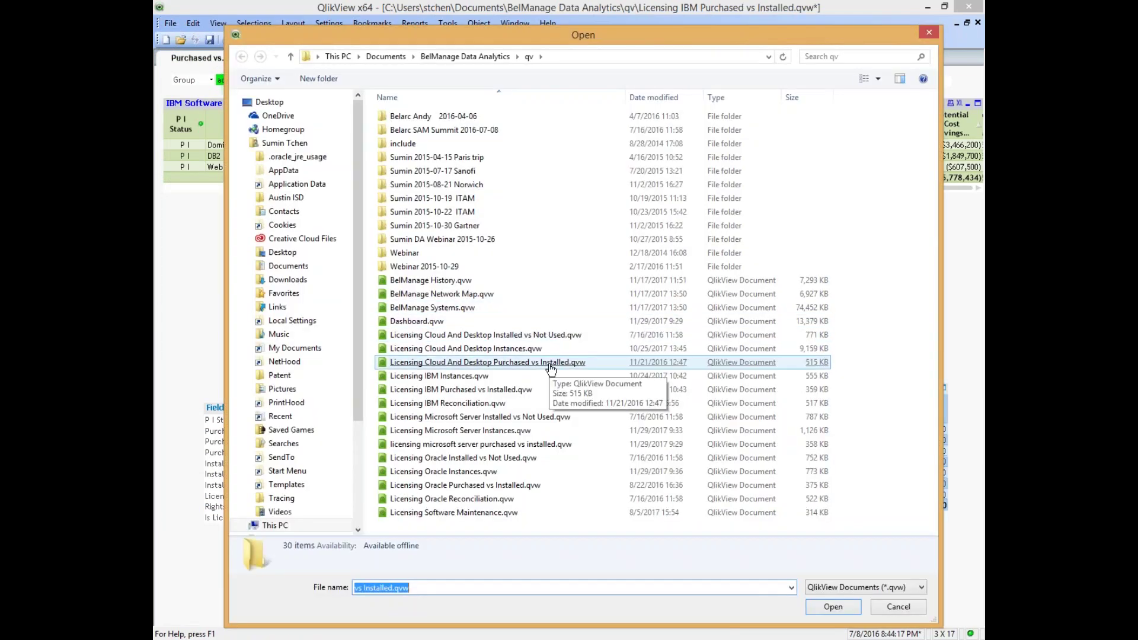
double_click(515, 349)
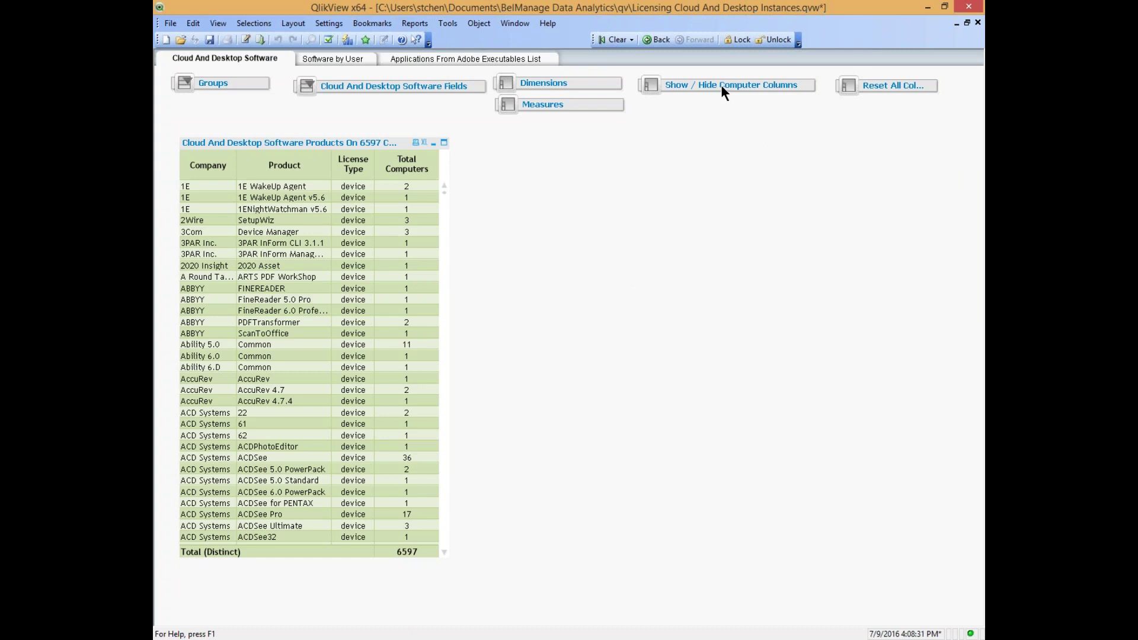
Filter the cloud and desktop software table to the products Visio and Visio for Office 365 with a Usage of 180 days ago
left_click(395, 86)
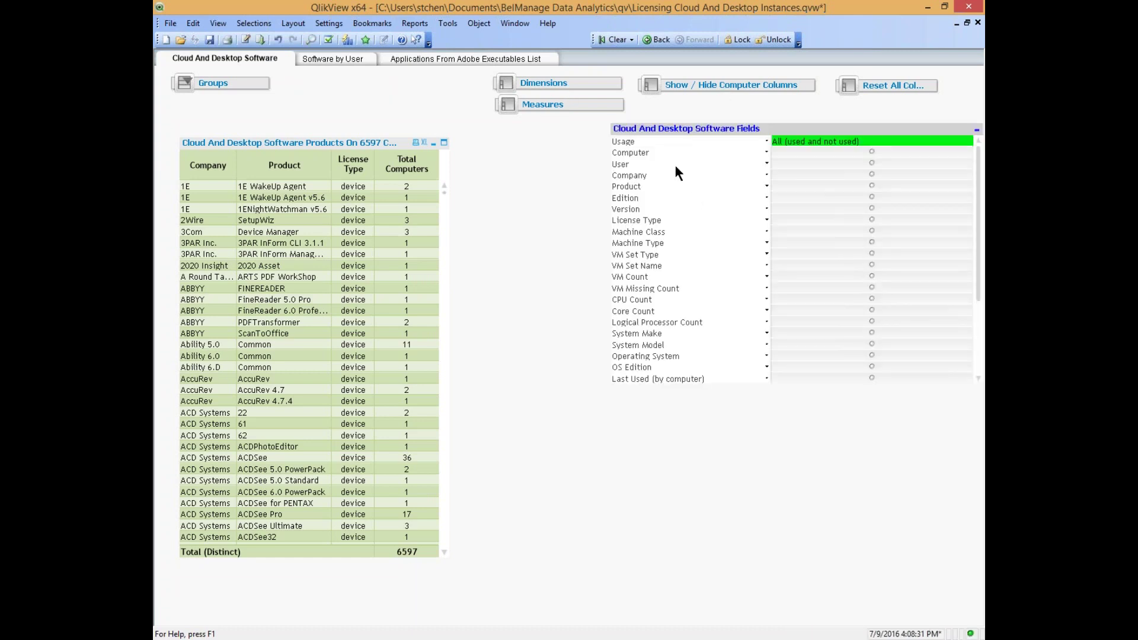
left_click(767, 186)
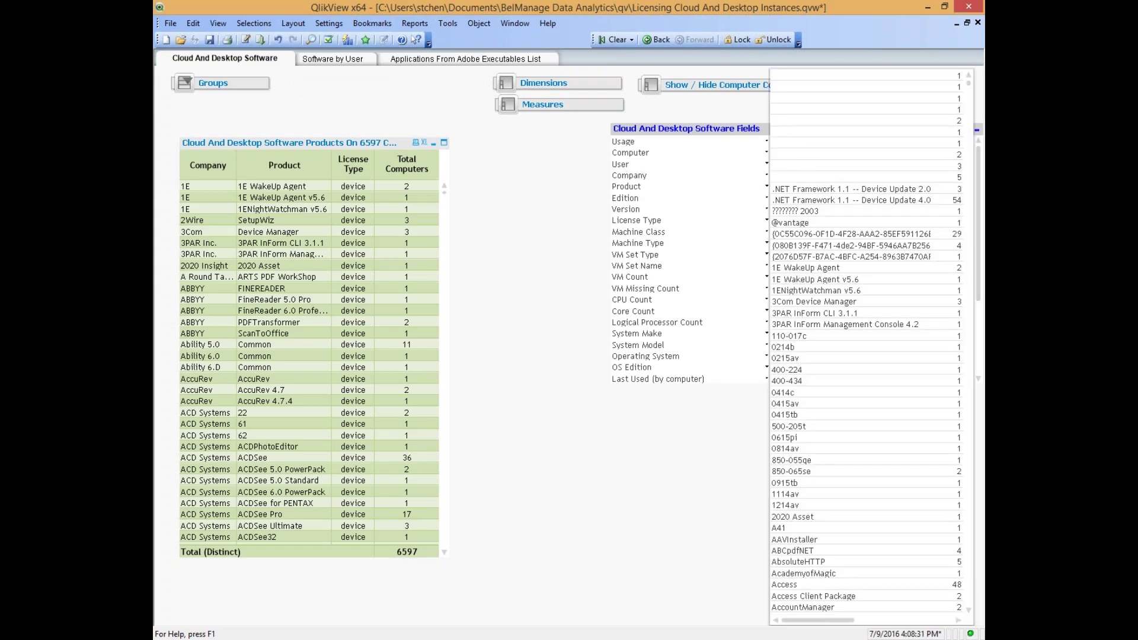
type("visio")
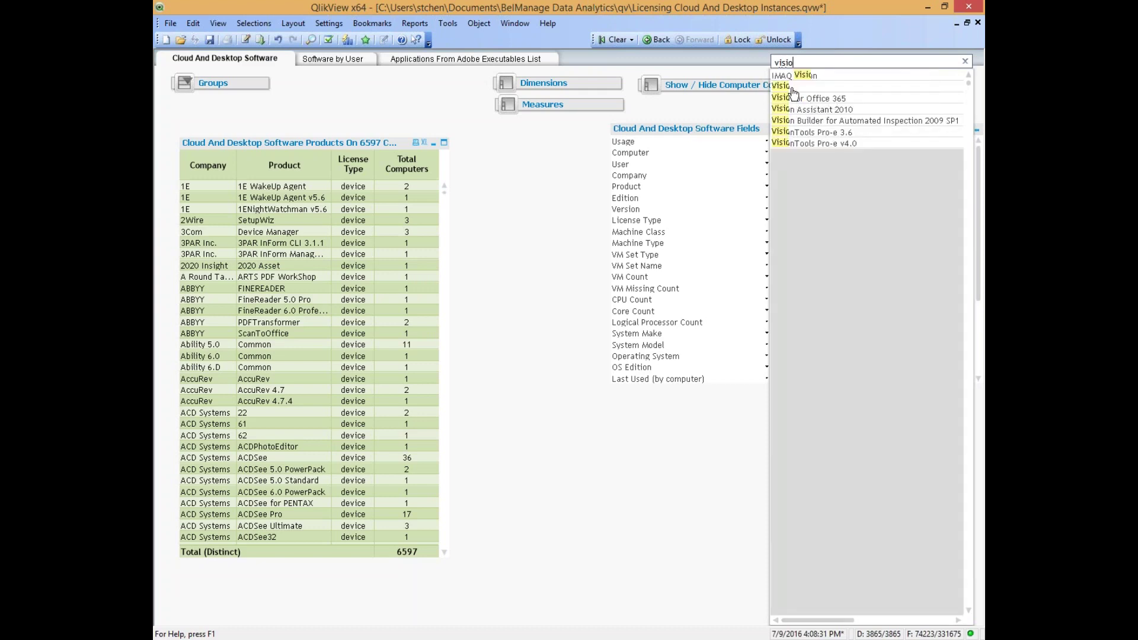
left_click_drag(793, 90, 793, 103)
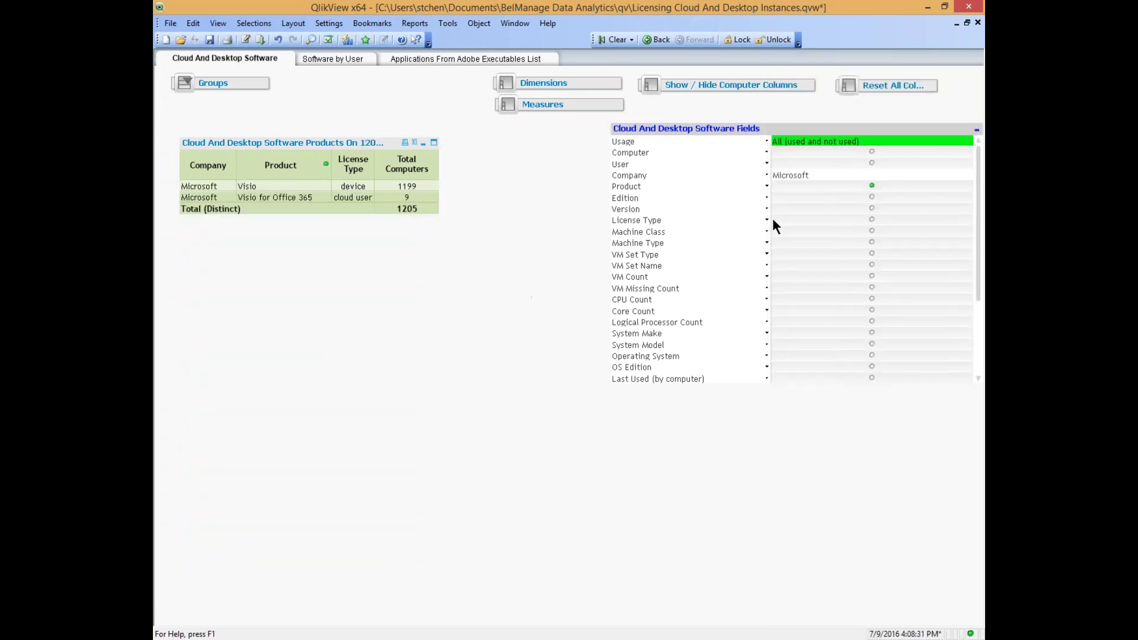
left_click(757, 142)
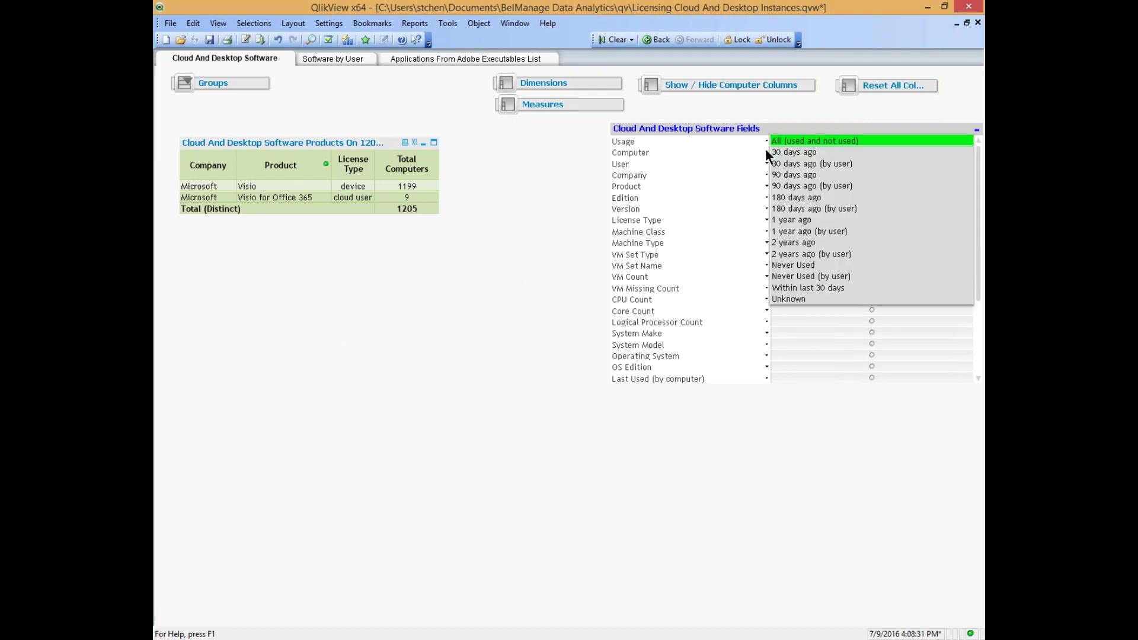
left_click(804, 199)
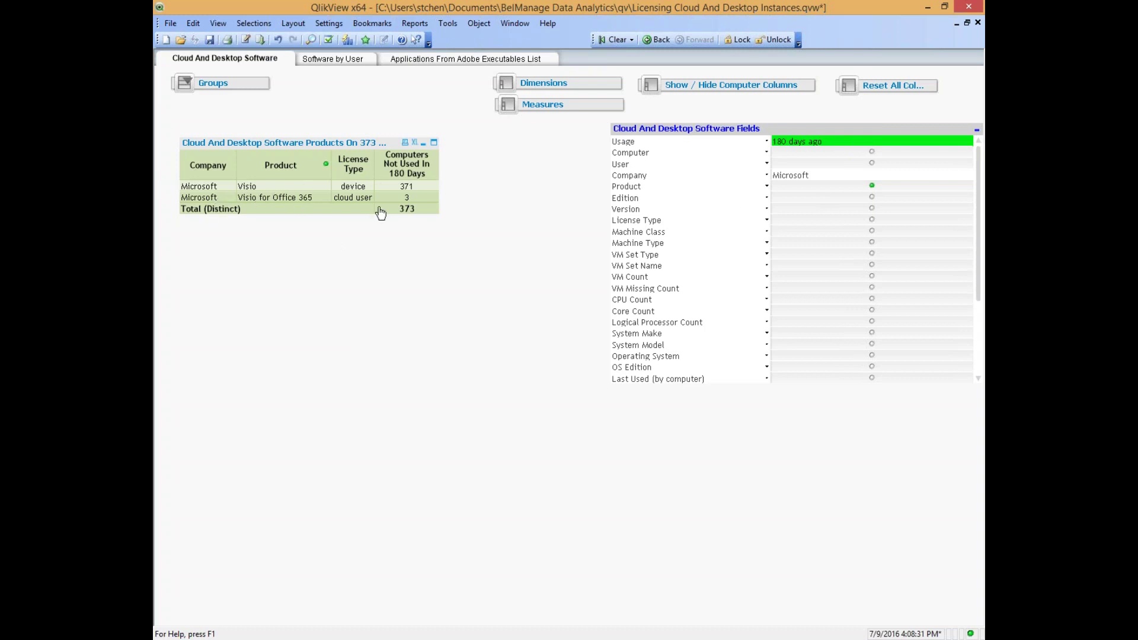
Add the Computer and User dimensions to the cloud and desktop software table
left_click(571, 83)
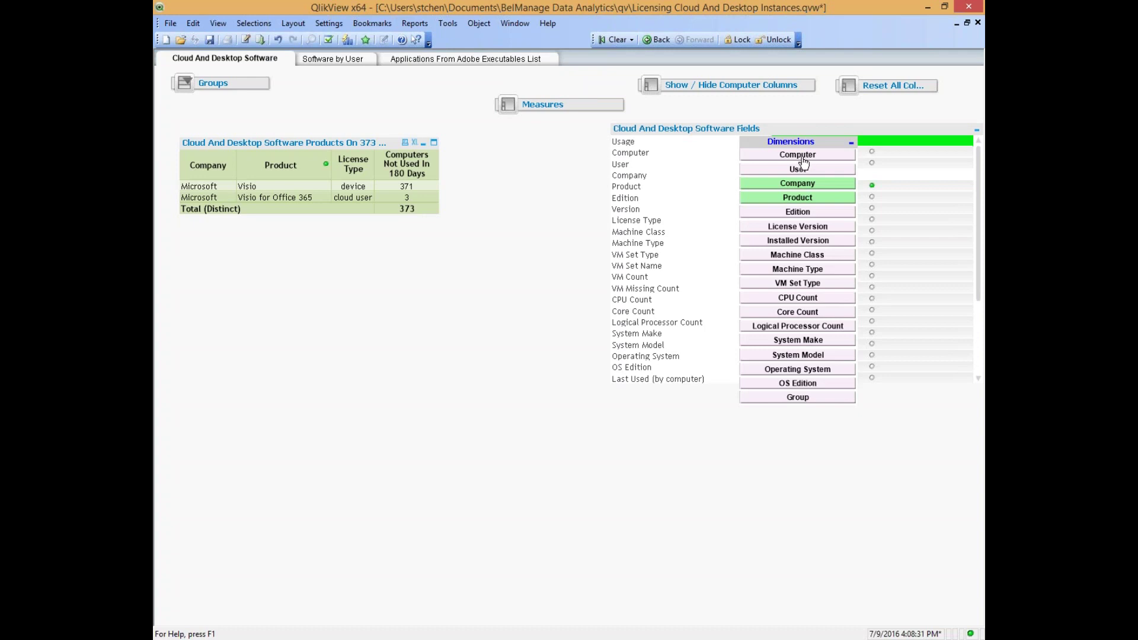
left_click(802, 158)
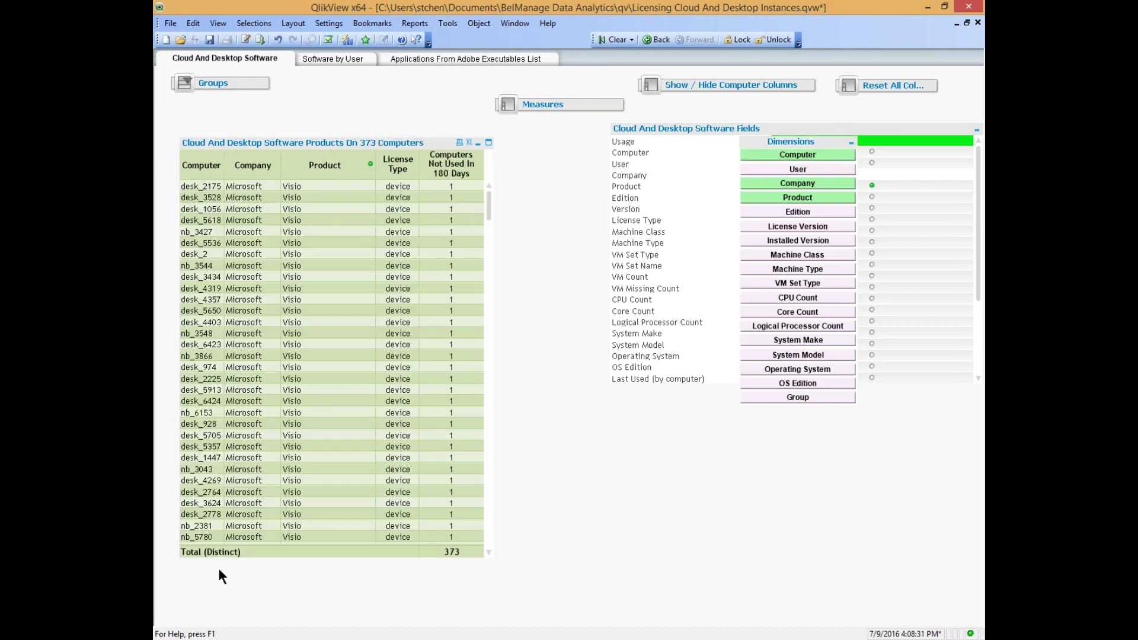
left_click(806, 171)
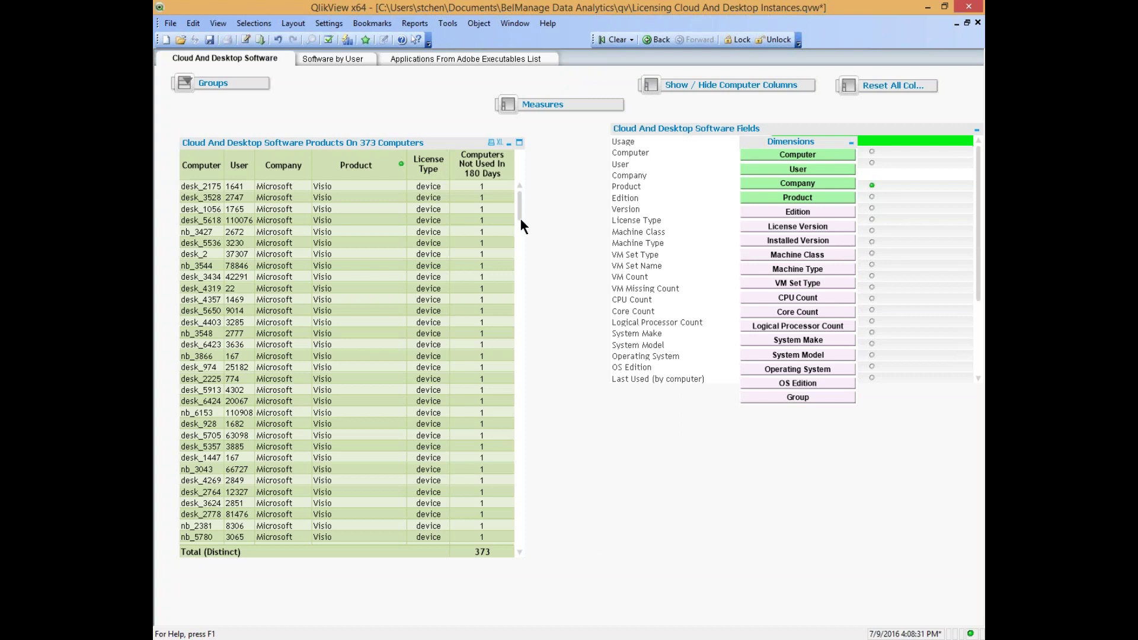
Open the Licensing Cloud And Desktop Purchased vs Installed.qvw document from the qv folder
left_click(172, 22)
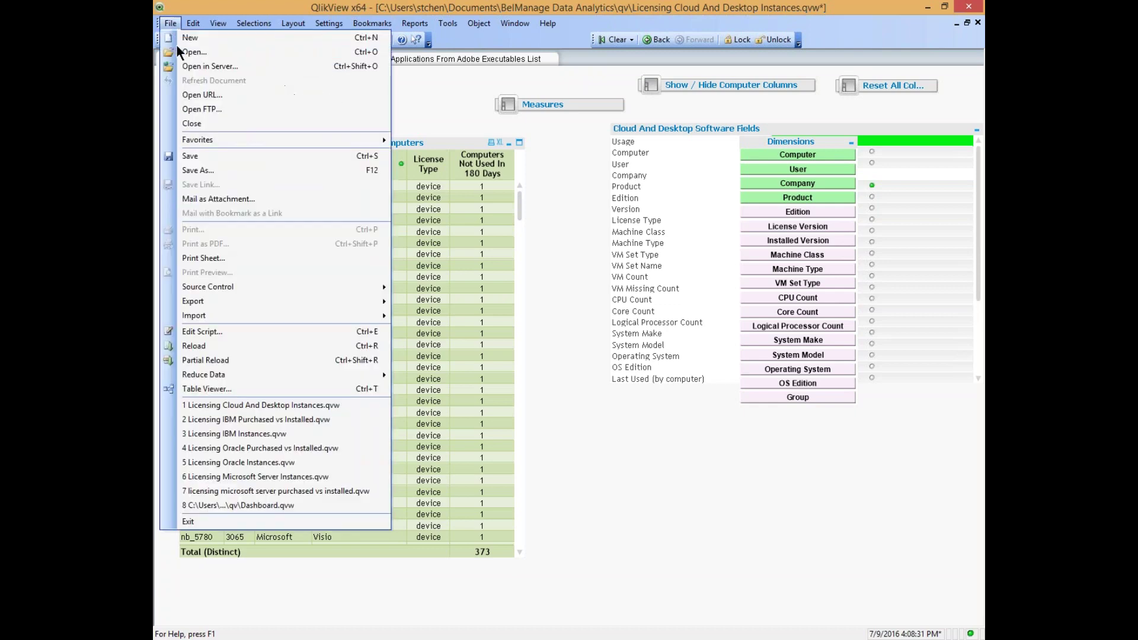
left_click(176, 52)
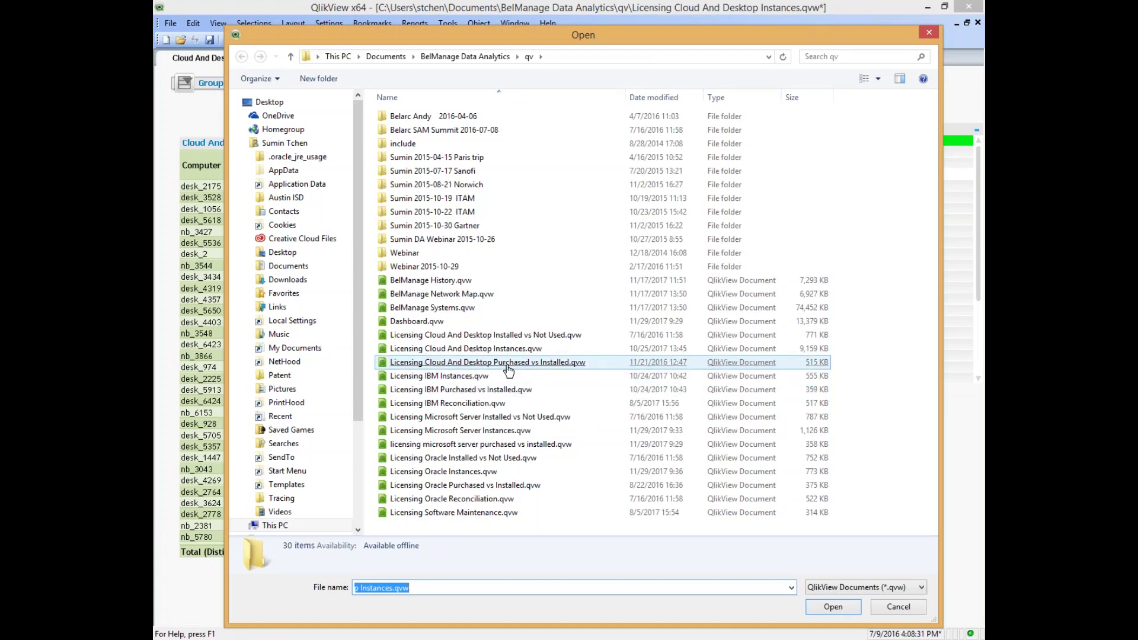
double_click(508, 362)
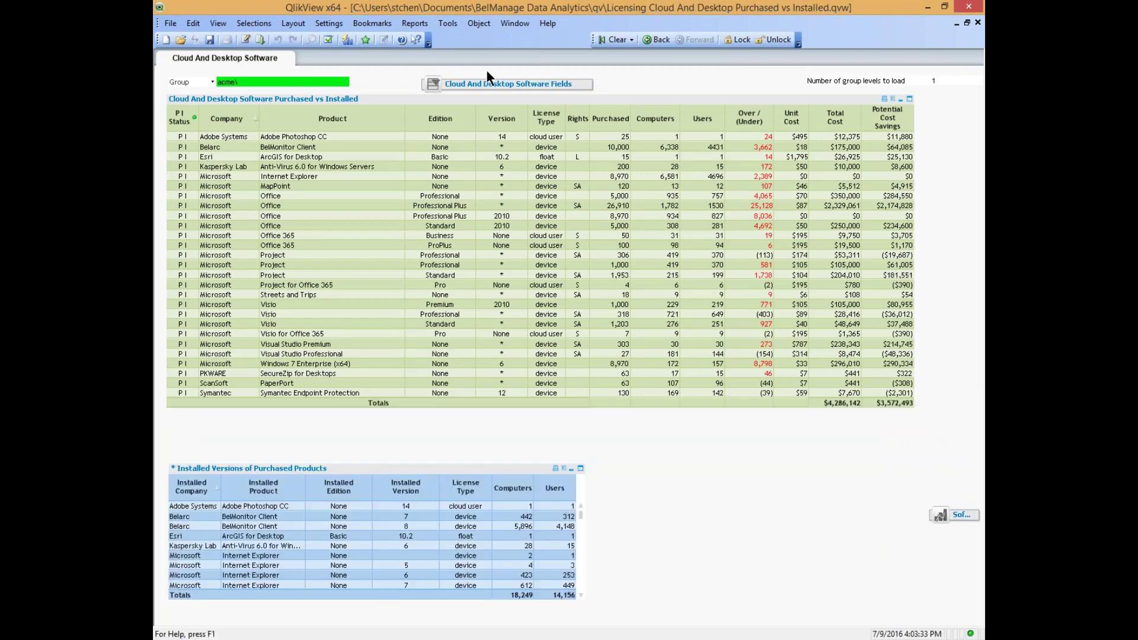
Filter the cloud and desktop purchased vs installed table to the company Microsoft and collapse the software fields box
left_click(507, 85)
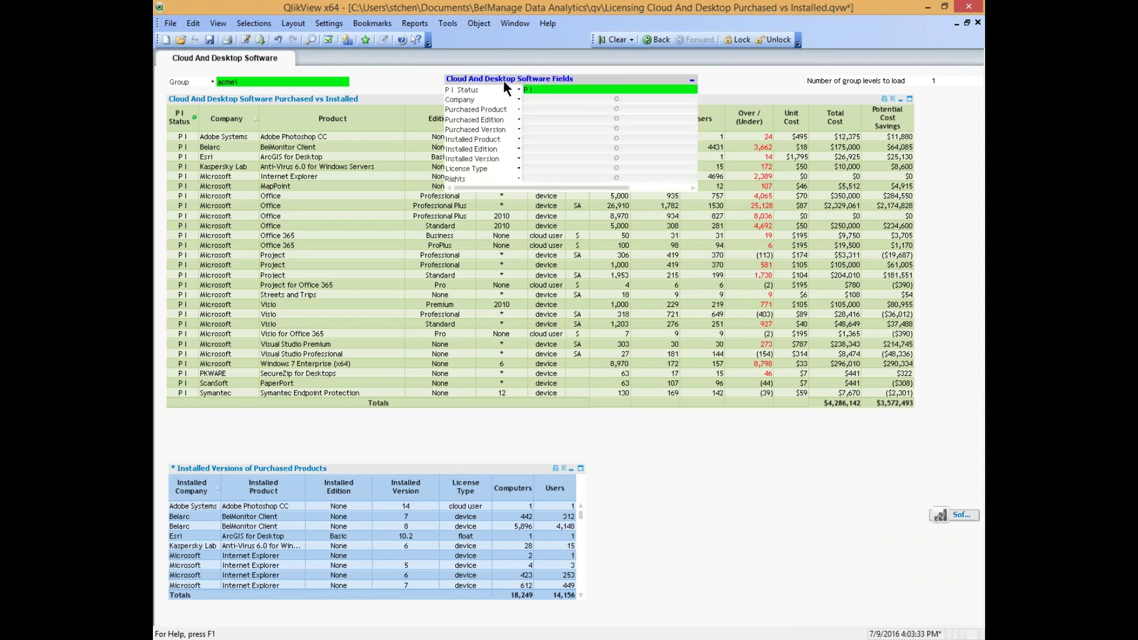
left_click(518, 100)
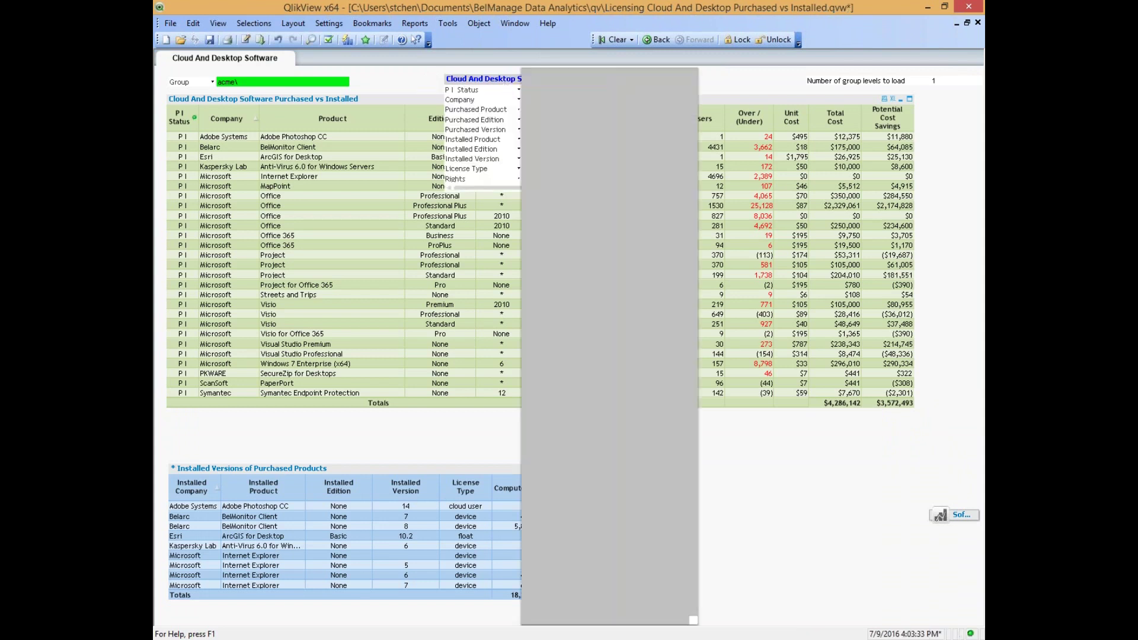
left_click(545, 114)
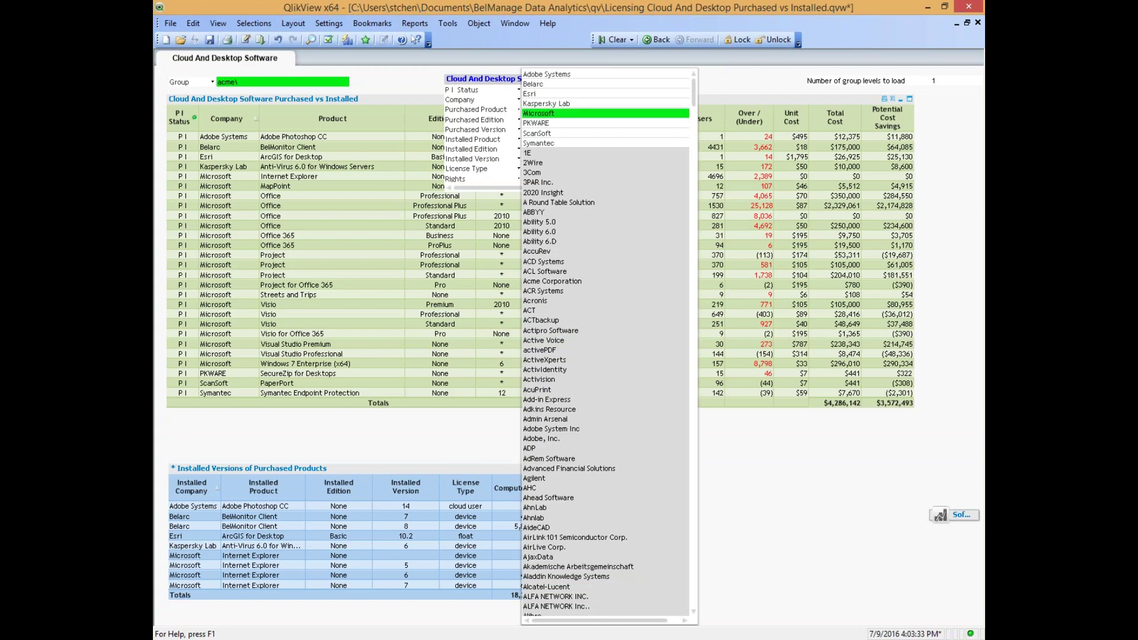
left_click(692, 79)
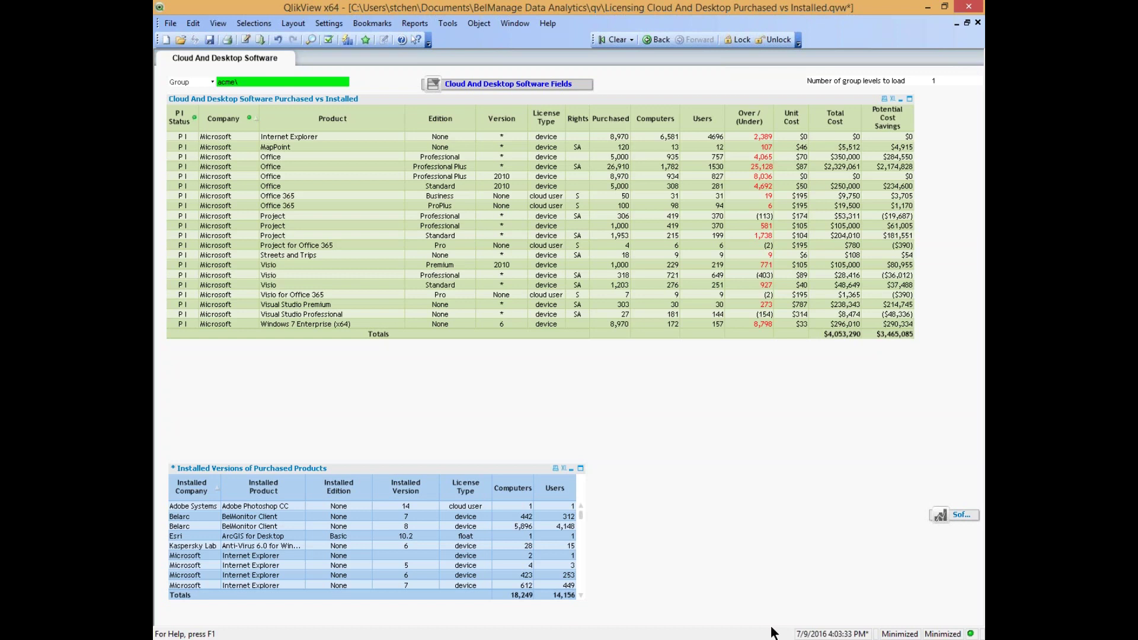
Switch to the PowerPoint presentation to review slides 6 to 8 on Belarc's approach and cloud architecture, and return to the QlikView document
key("alt+Tab")
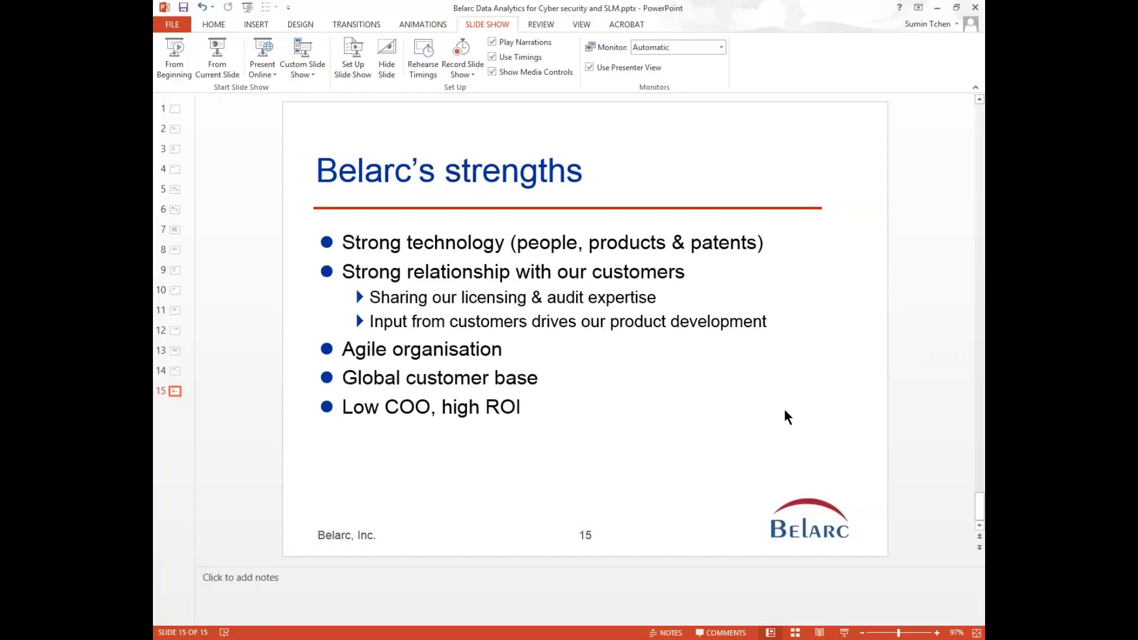
scroll(784, 414, "up", 2)
scroll(585, 329, "up", 7)
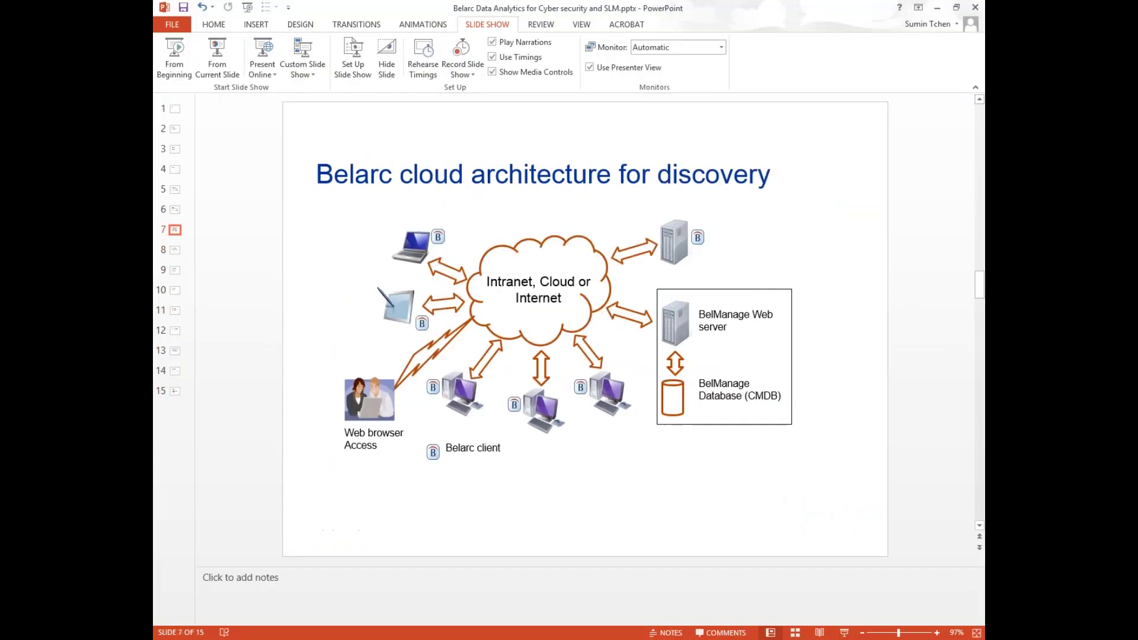
scroll(788, 403, "up", 1)
scroll(788, 403, "down", 1)
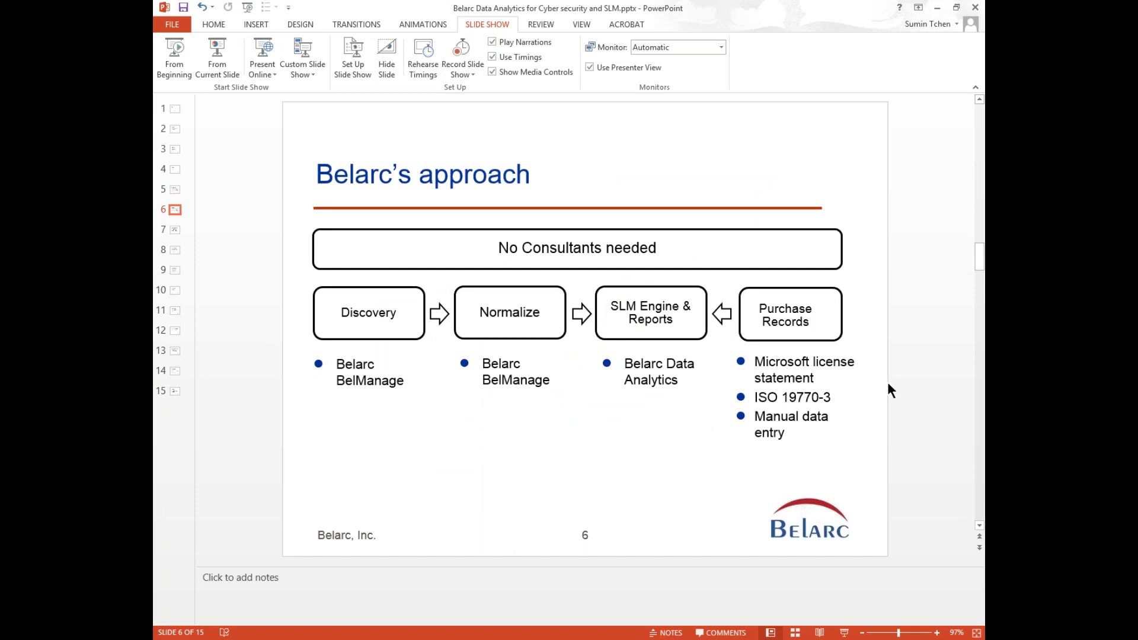
scroll(889, 390, "down", 2)
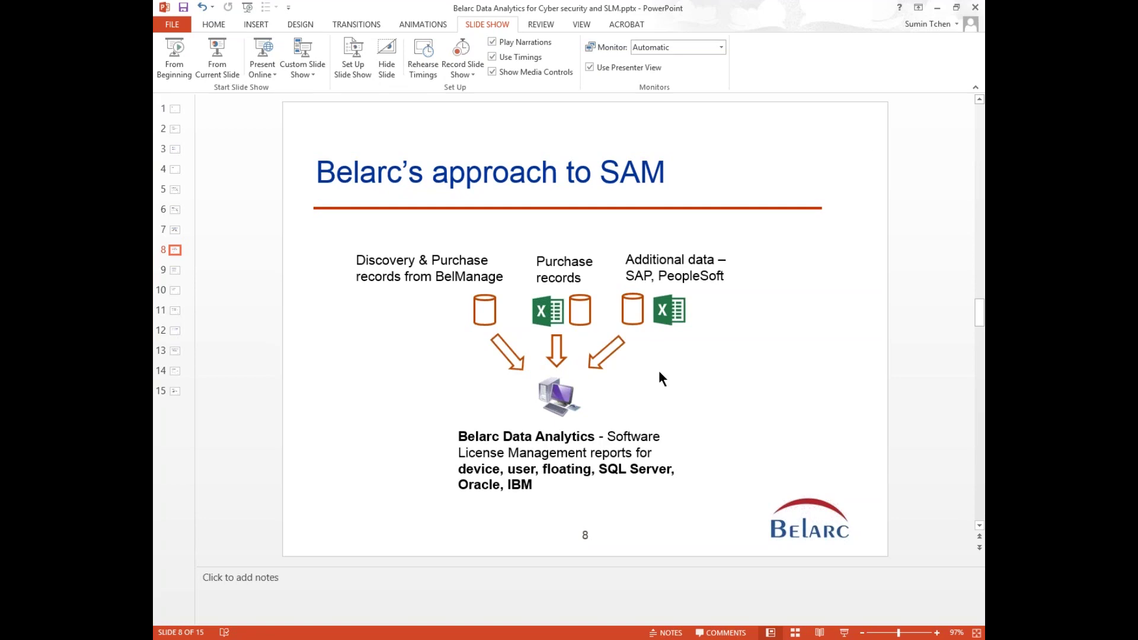
left_click(935, 7)
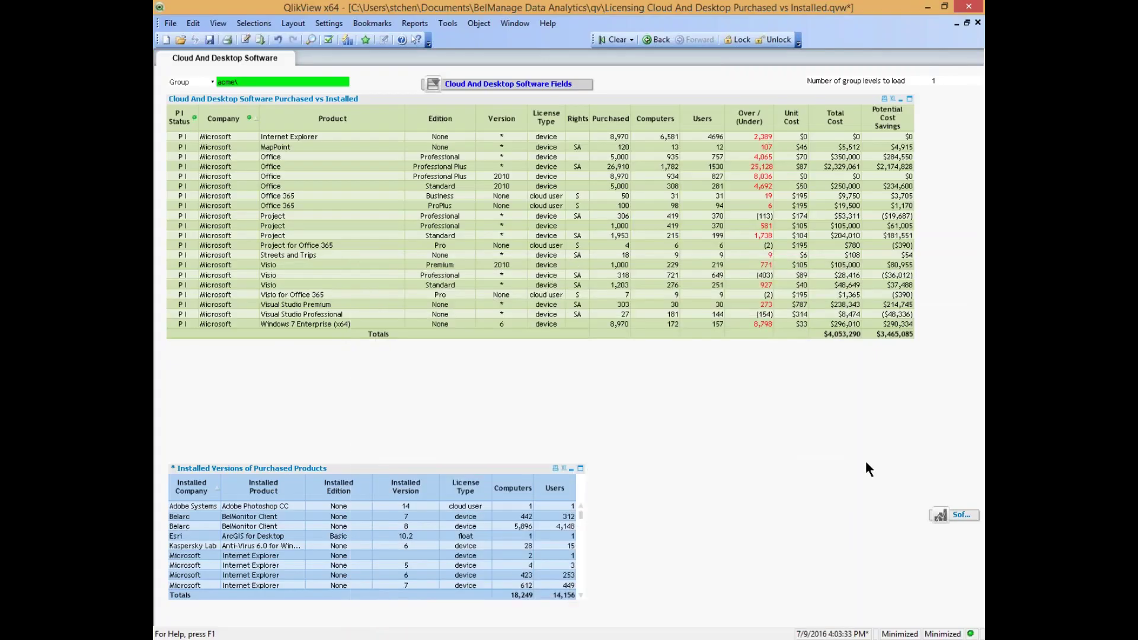